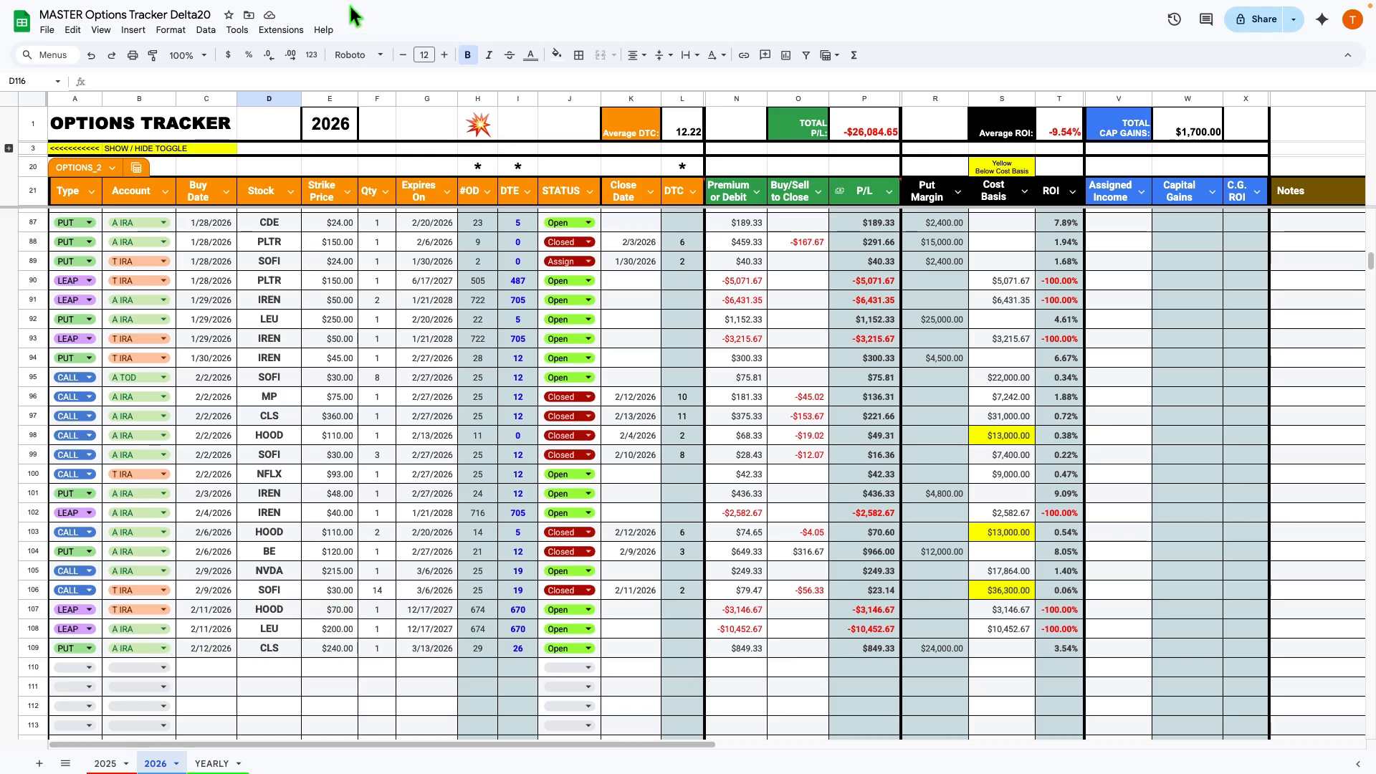
- Show the Options With Ryan YouTube channel's videos page, then return to the MASTER Options Tracker spreadsheet
mouse_move(348, 2)
left_click(486, 55)
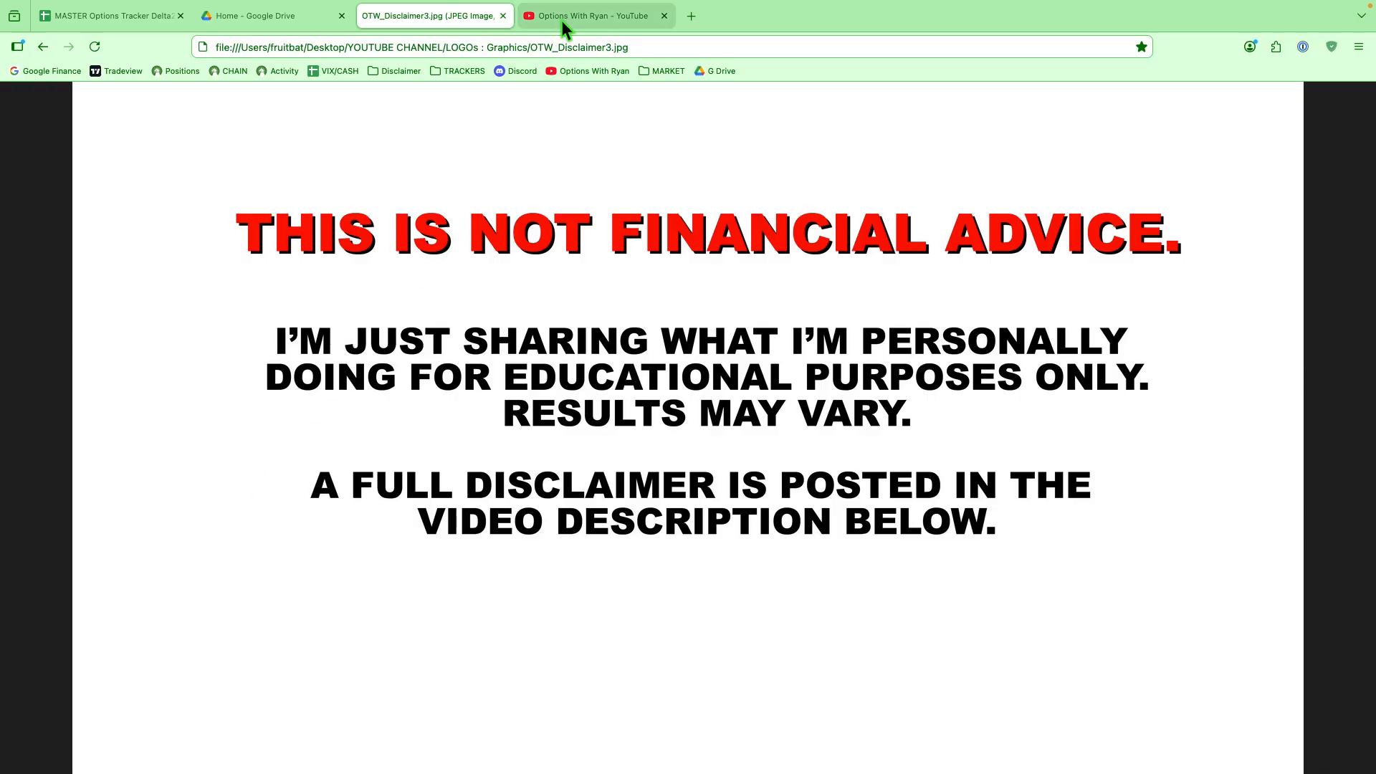
left_click(582, 16)
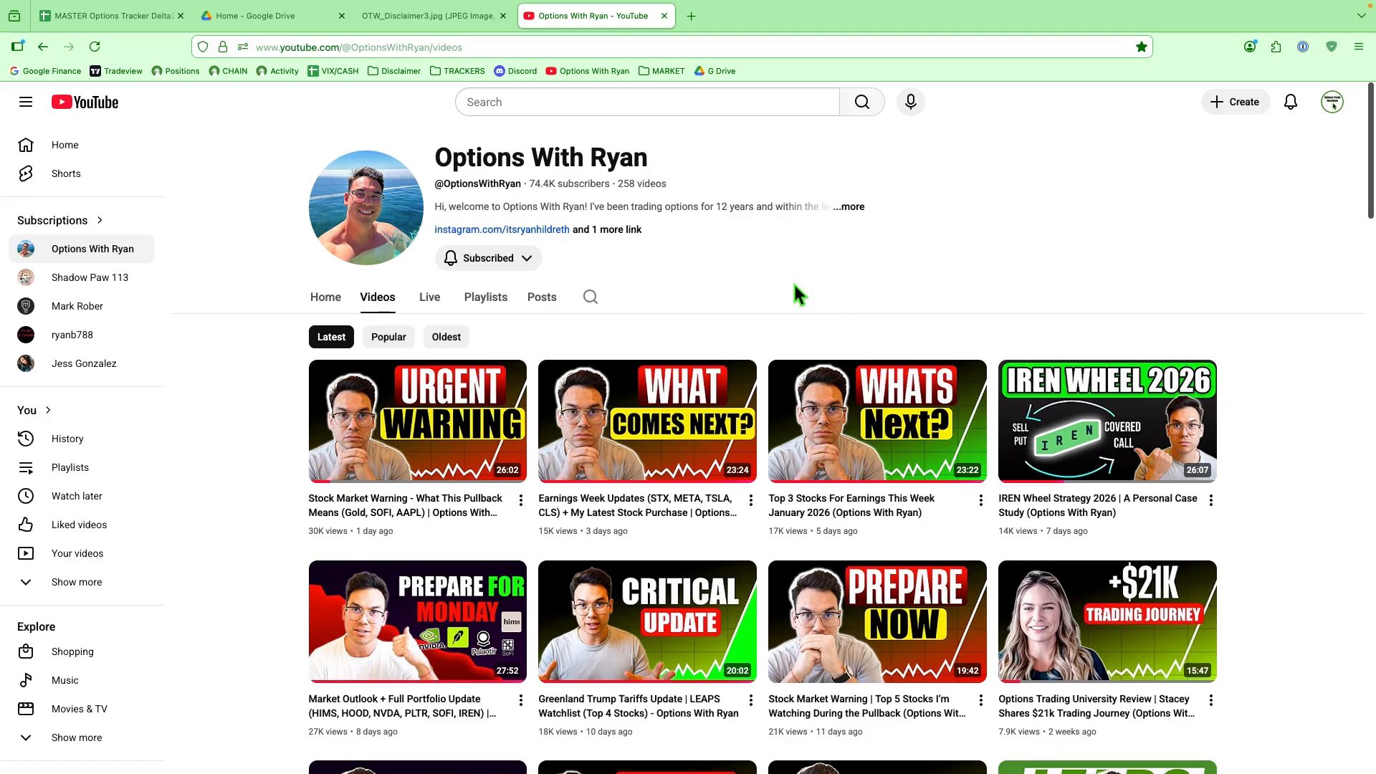
left_click(115, 16)
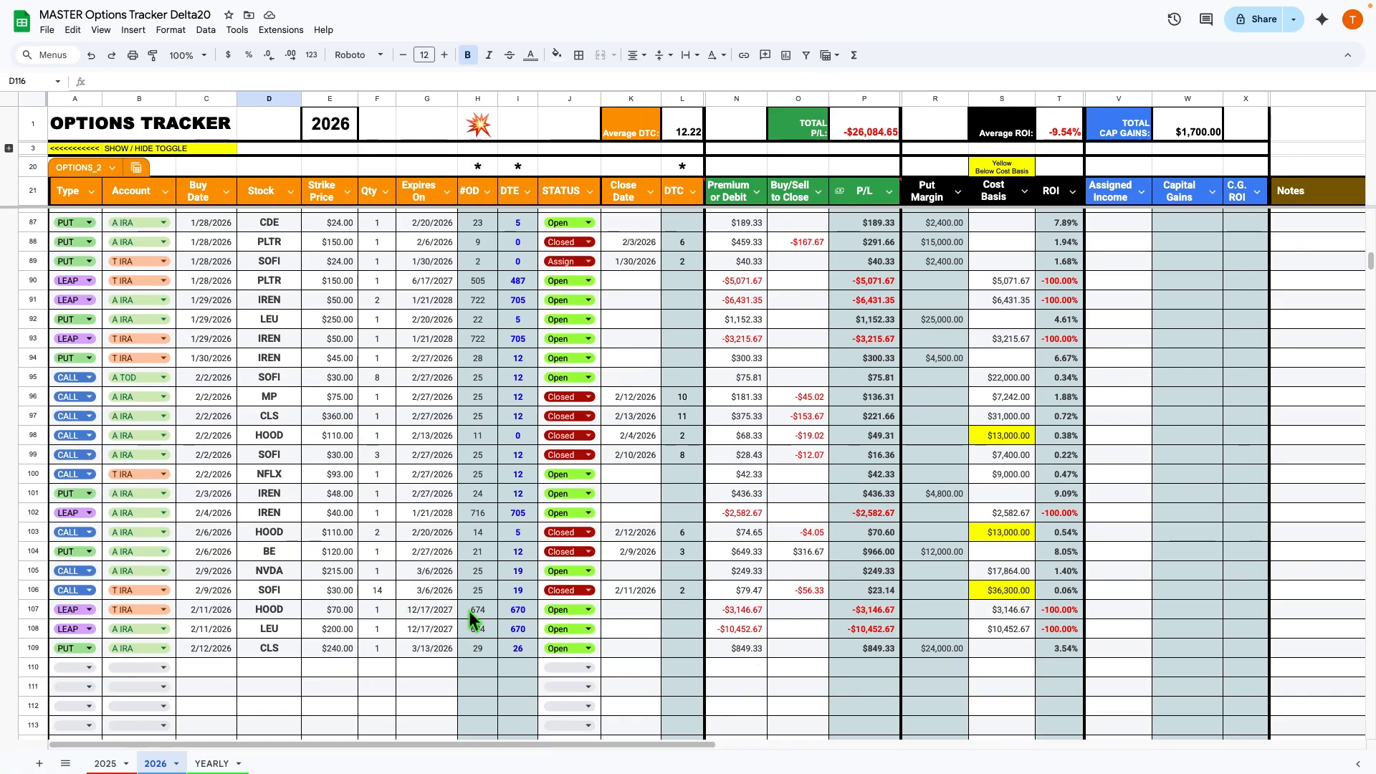
- Copy the IREN $40 LEAP entry in row 102 of the 2026 sheet and paste it into empty row 112
scroll(468, 611, "down", 2)
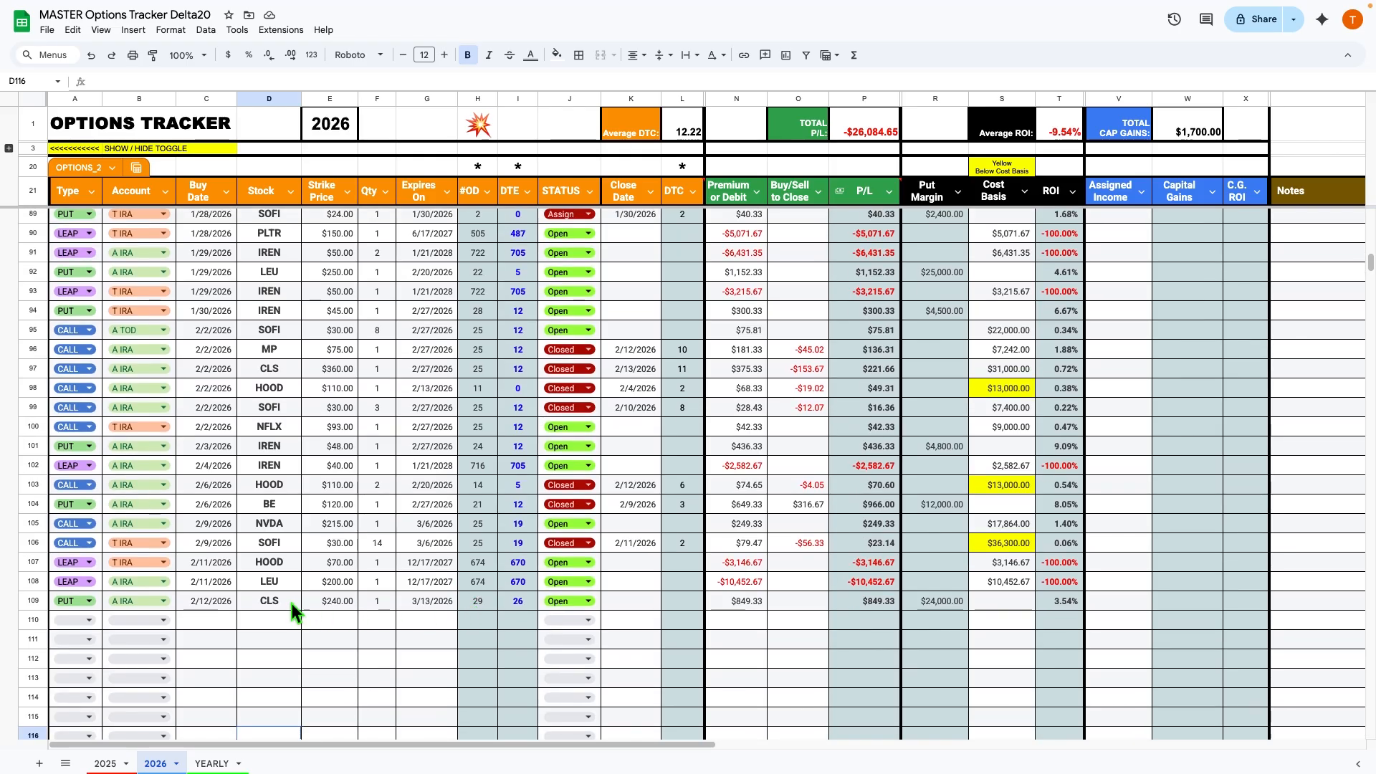
scroll(215, 591, "down", 2)
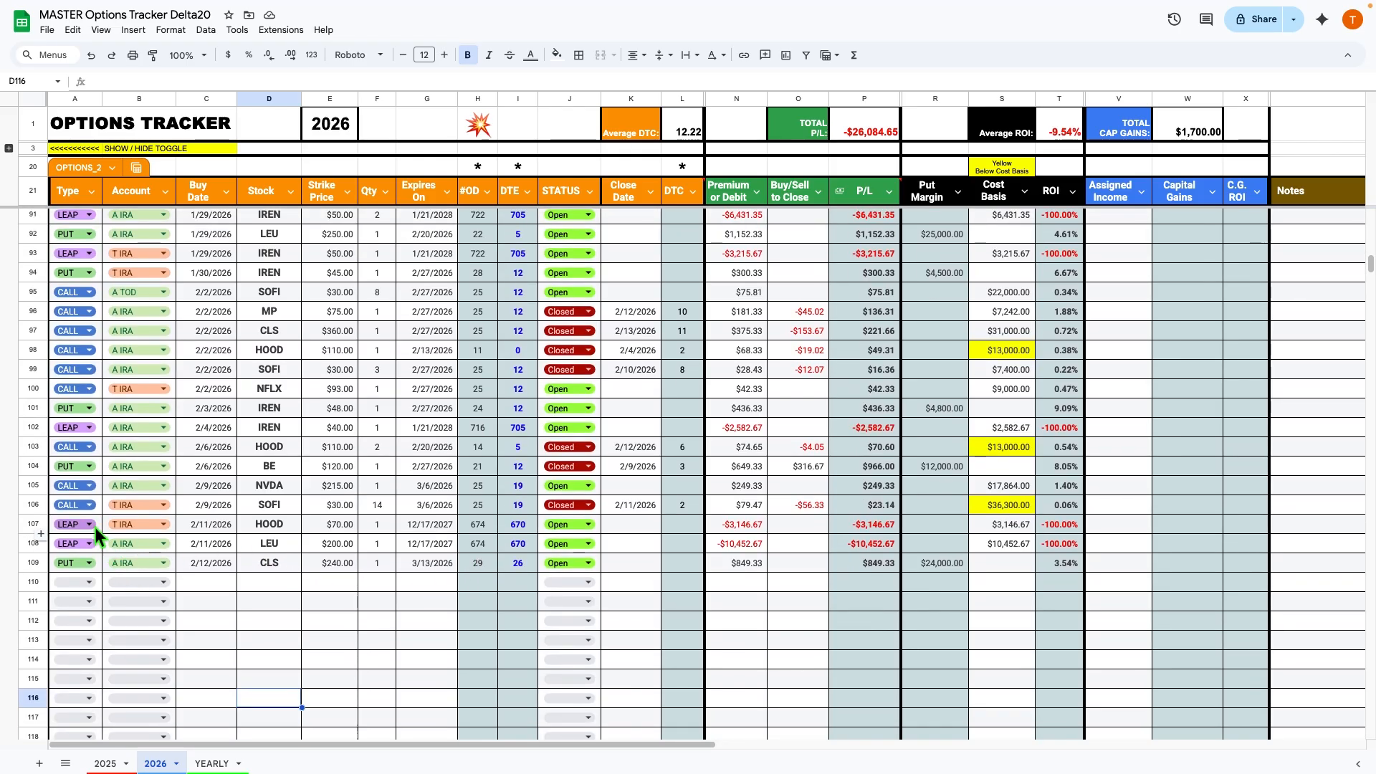
scroll(100, 519, "down", 1)
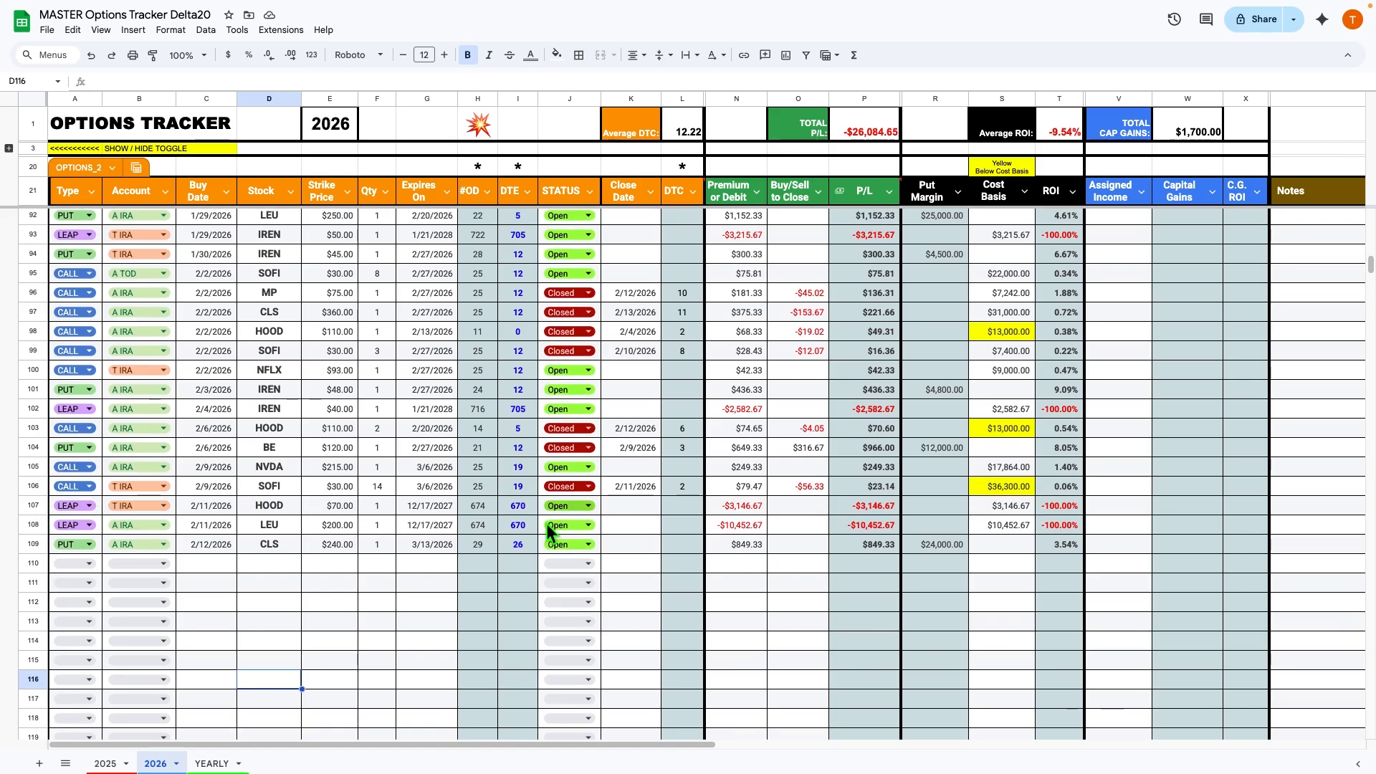
scroll(276, 449, "down", 1)
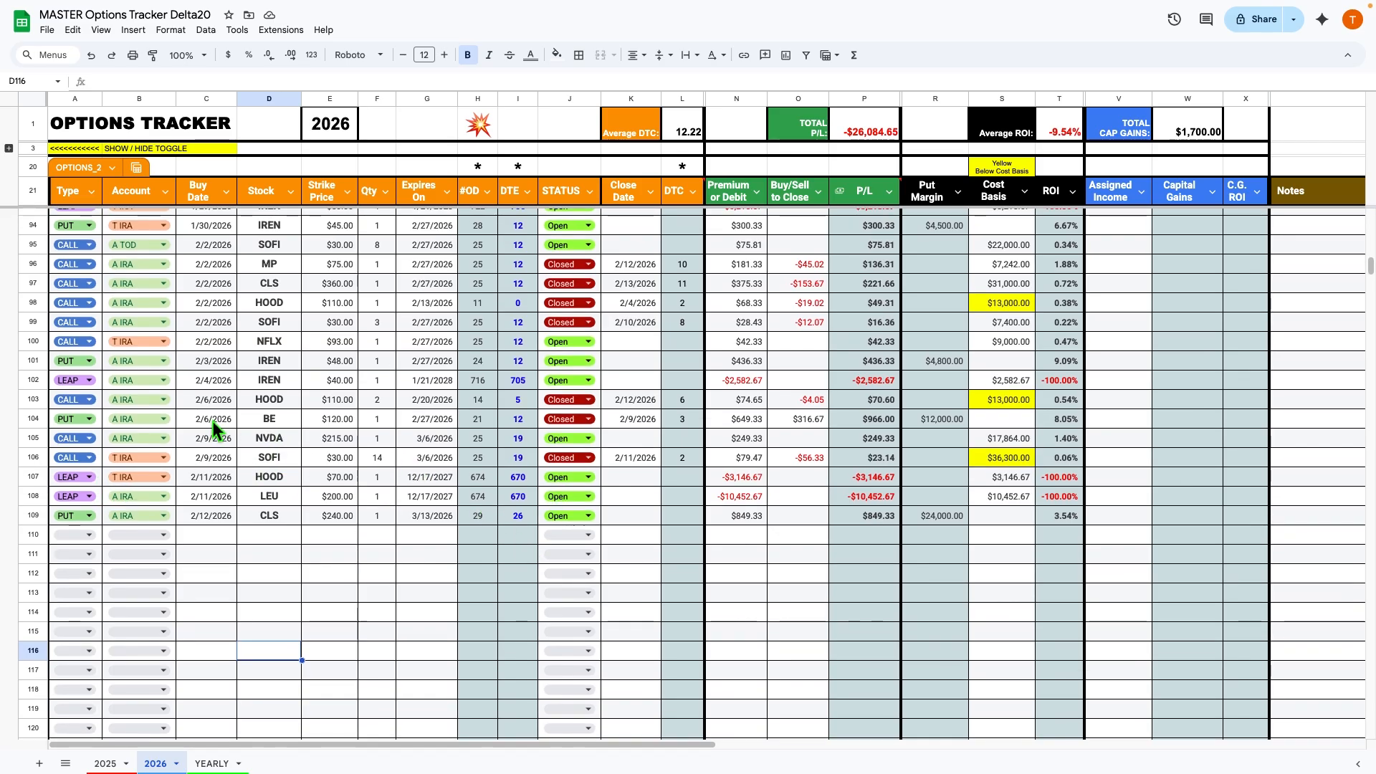
left_click(36, 380)
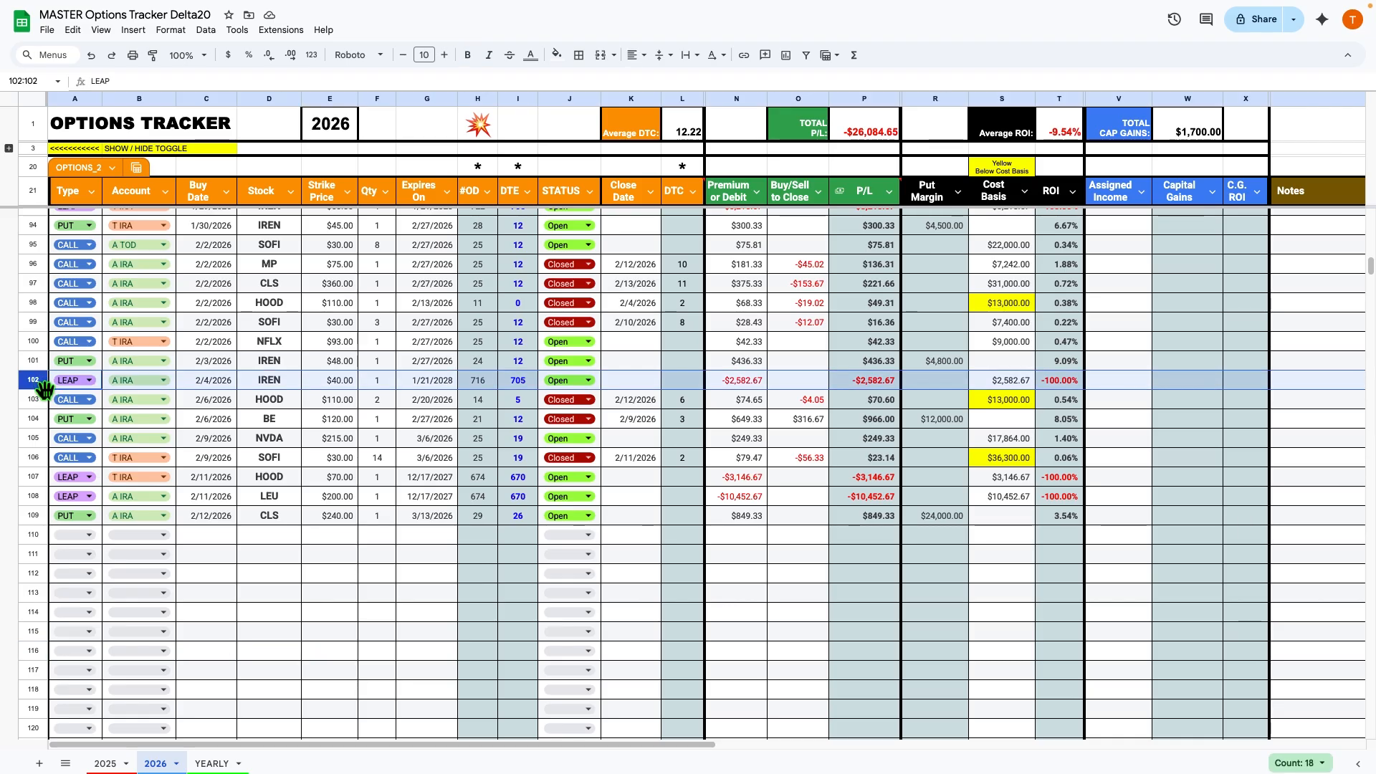
key("ctrl+c")
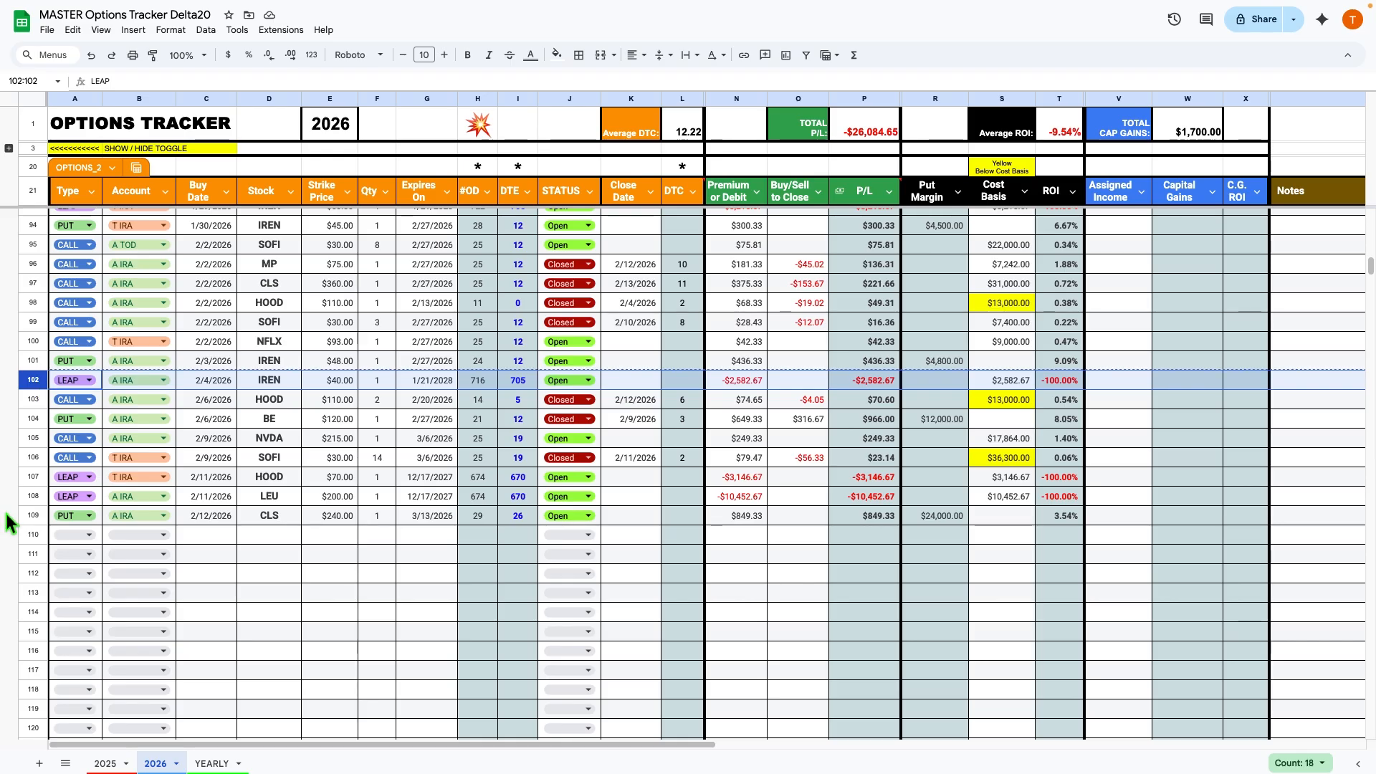
left_click(35, 574)
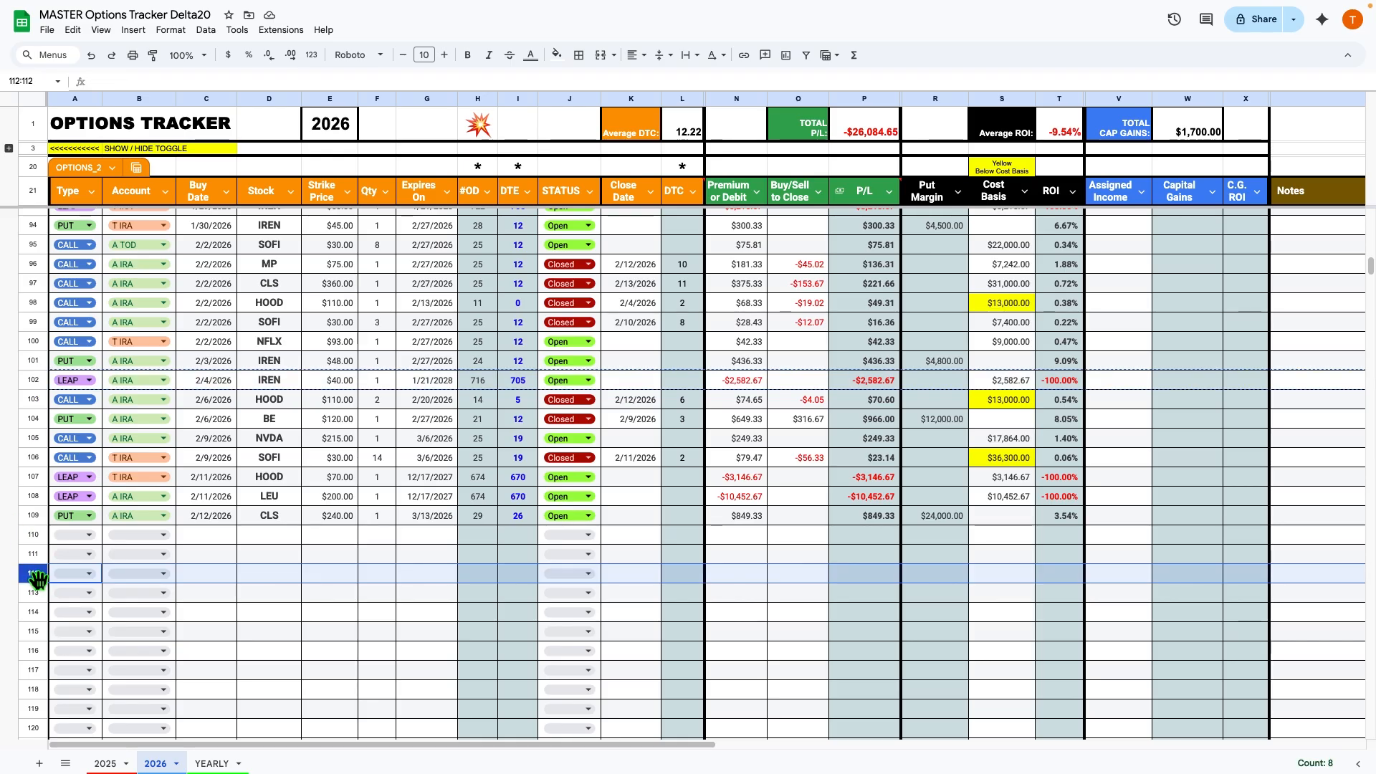
key("ctrl+v")
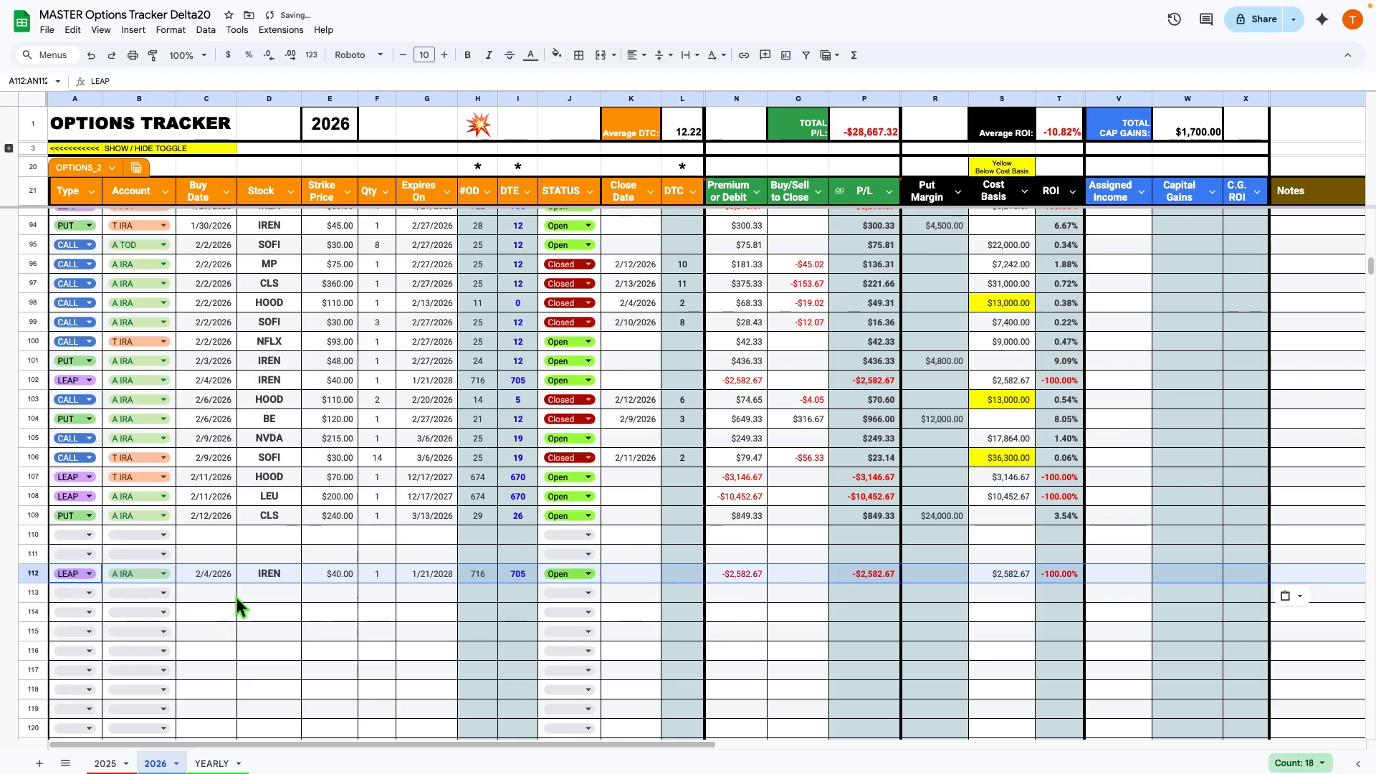
- Start a new trade in row 113 with type LEAP and account A IRA
left_click(246, 593)
scroll(128, 552, "down", 2)
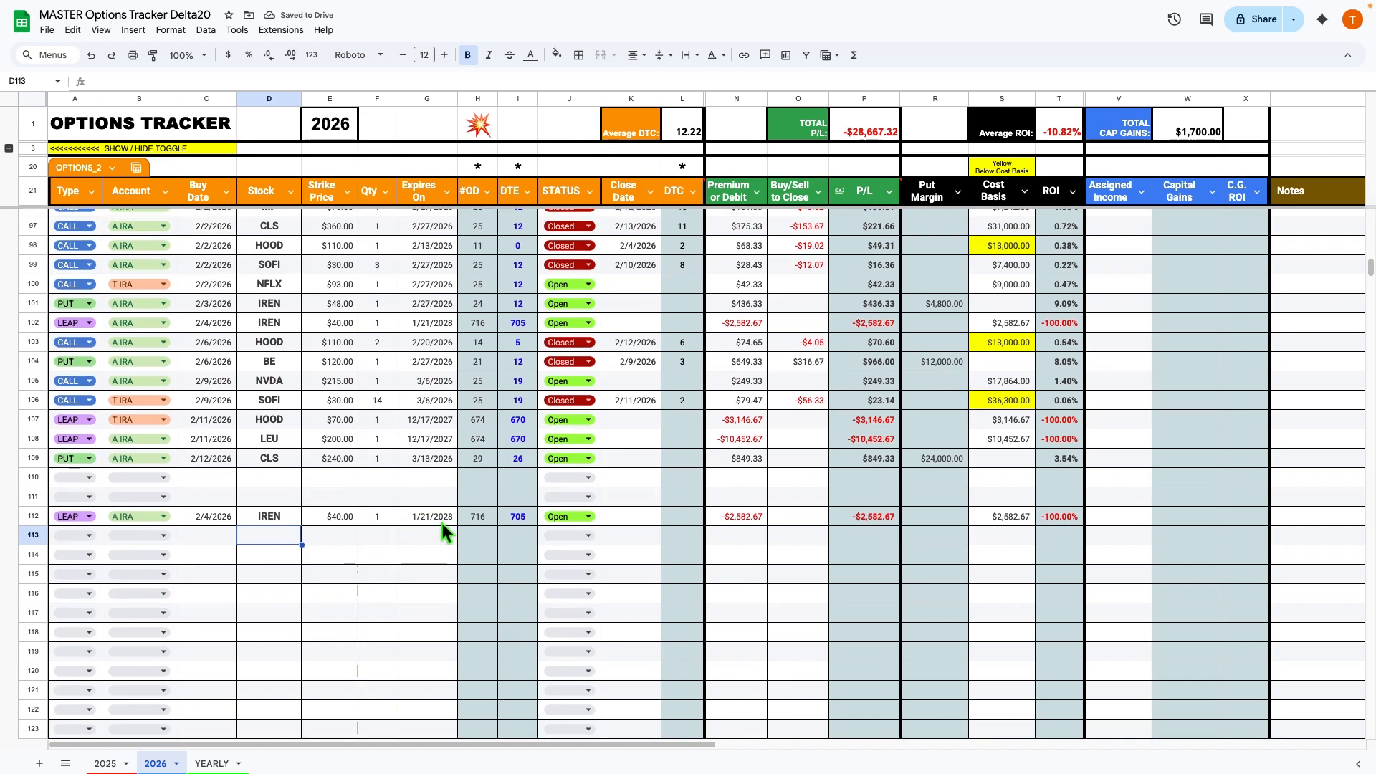
left_click(89, 537)
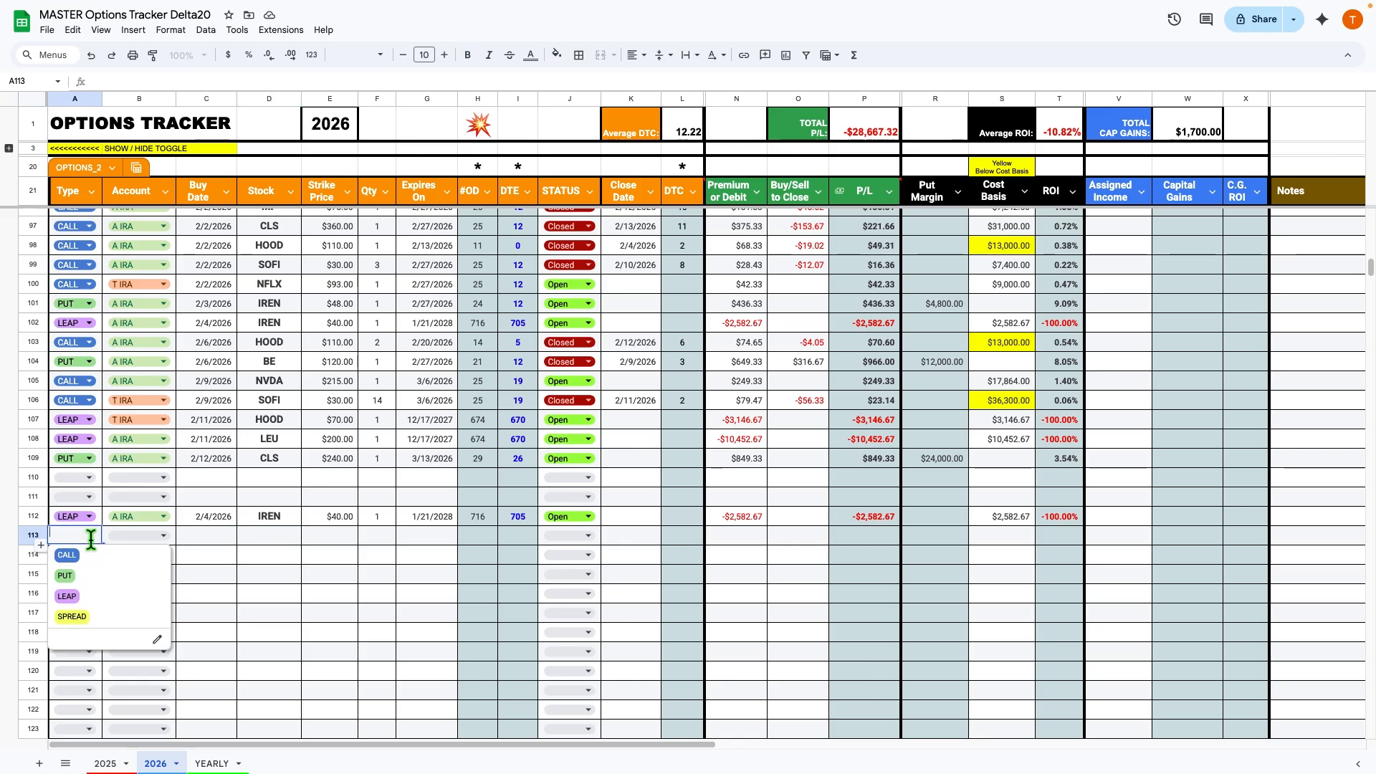
left_click(76, 596)
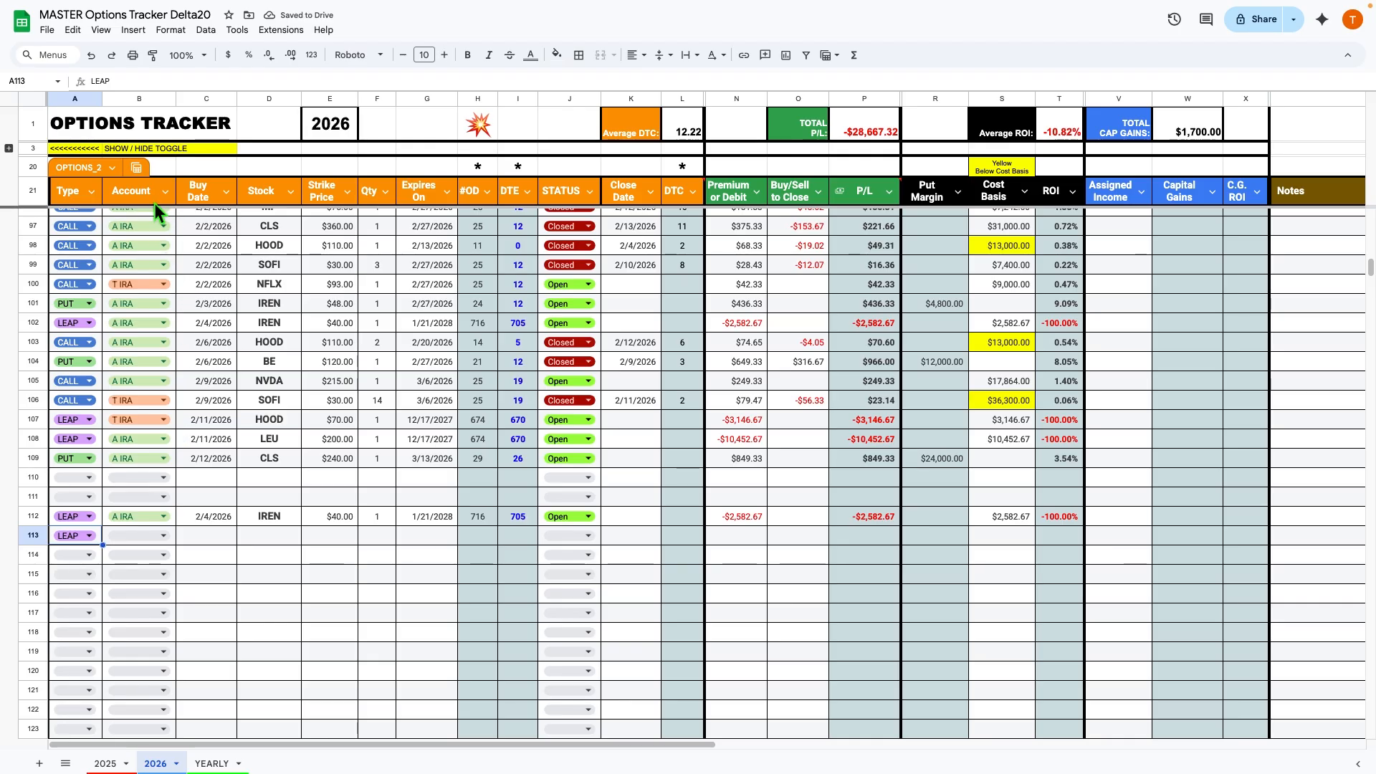
left_click(162, 536)
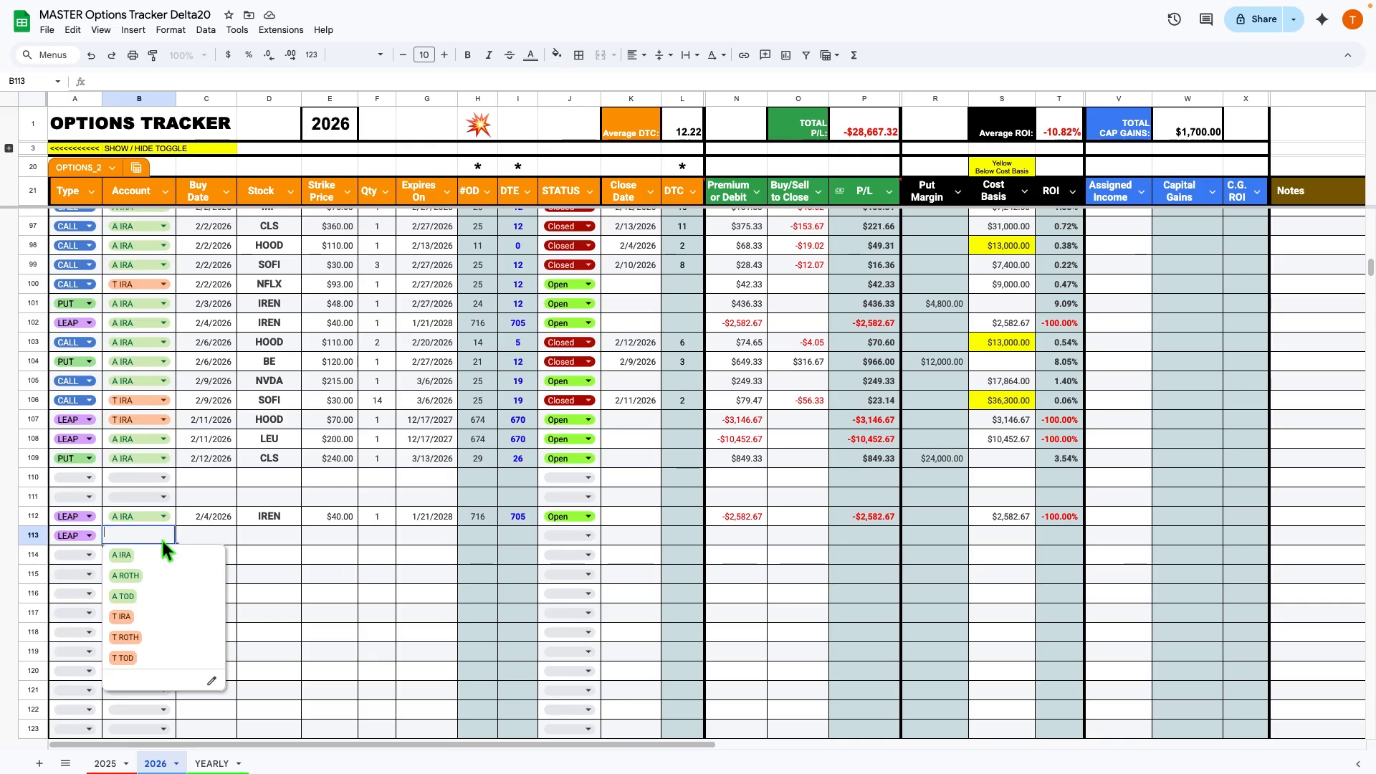
left_click(136, 555)
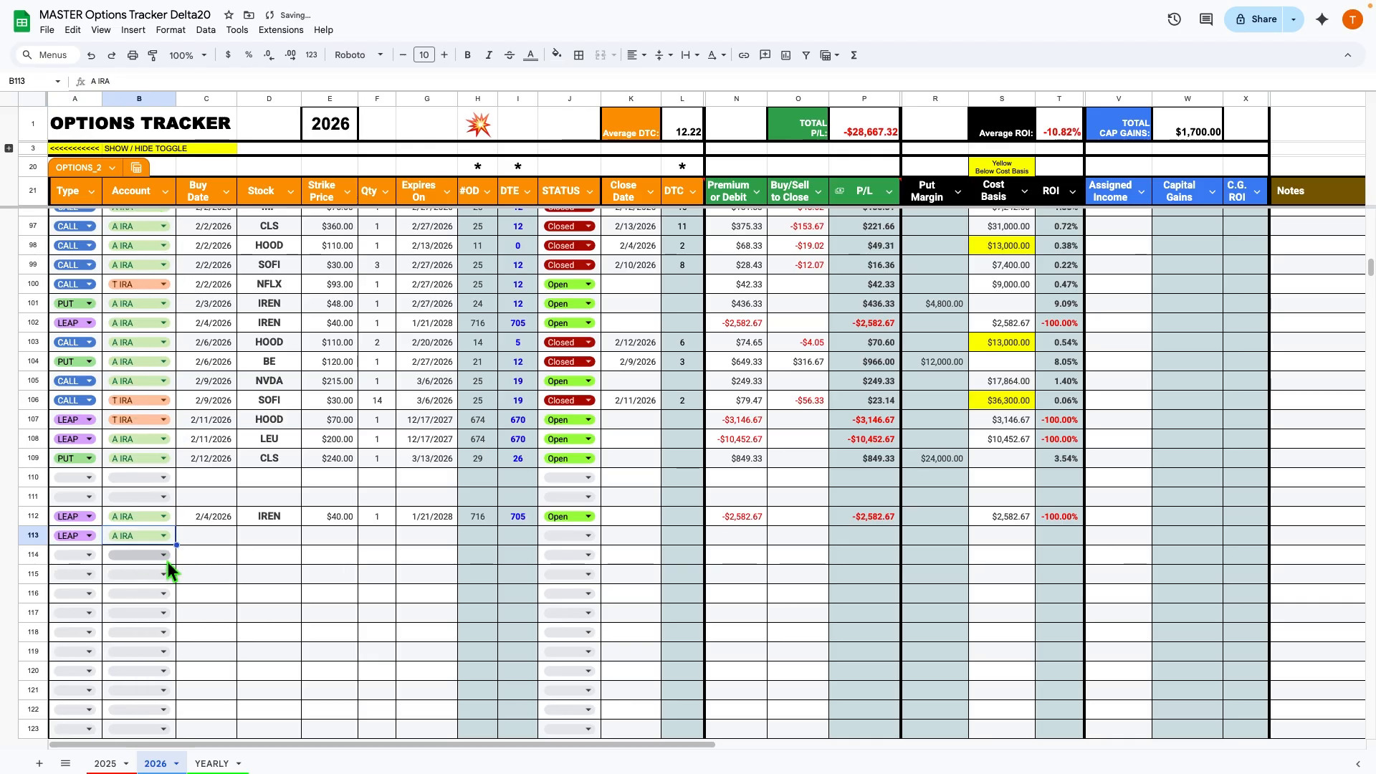
- Enter the buy date 2/4/2026 and the stock IREN in row 113
left_click(214, 540)
double_click(214, 539)
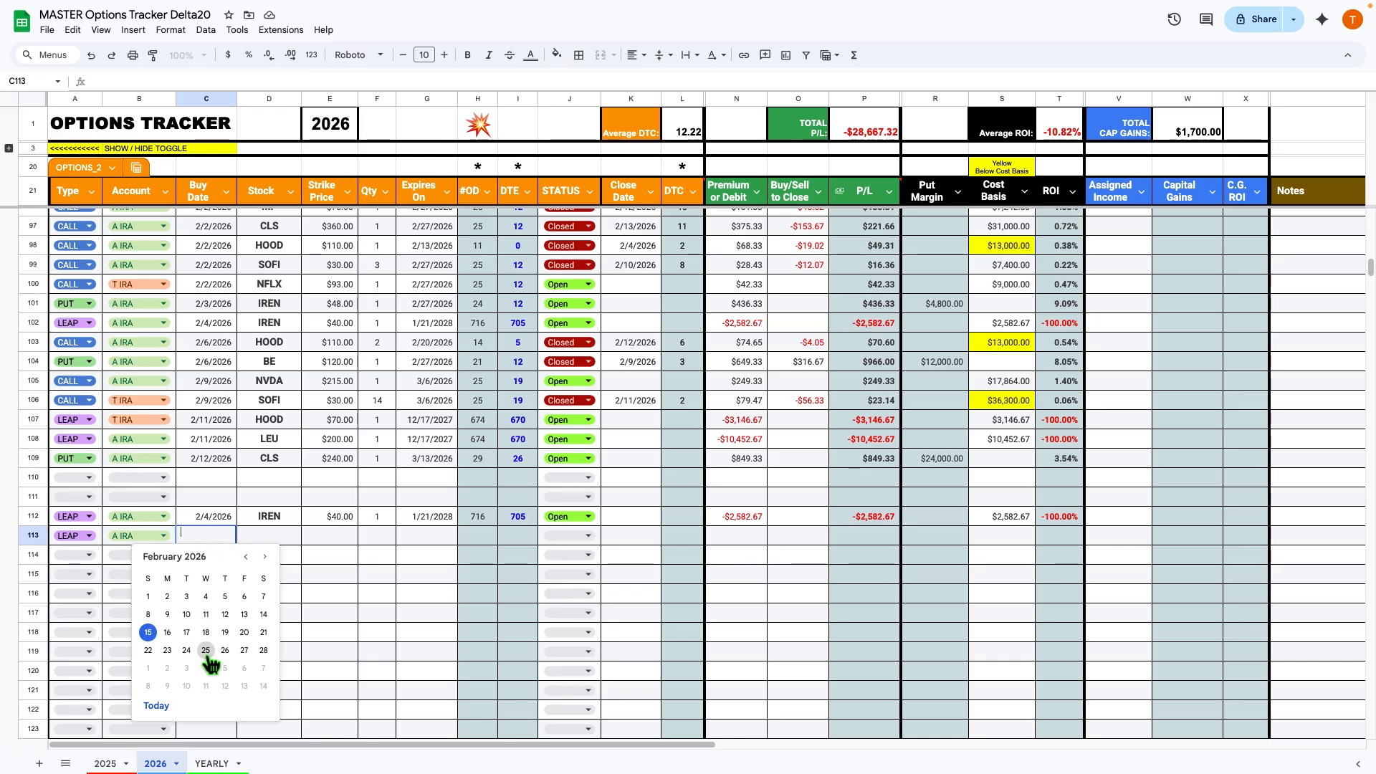
left_click(205, 597)
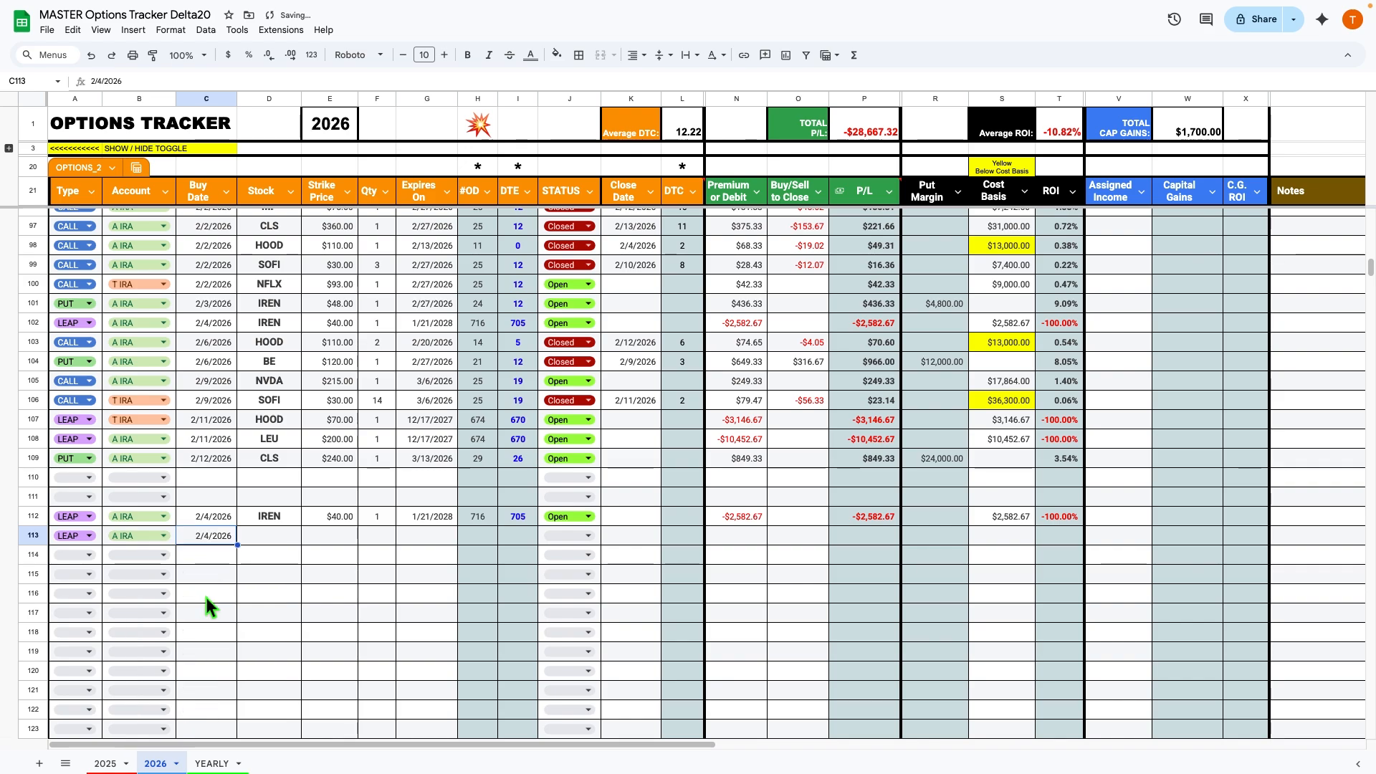
left_click(271, 536)
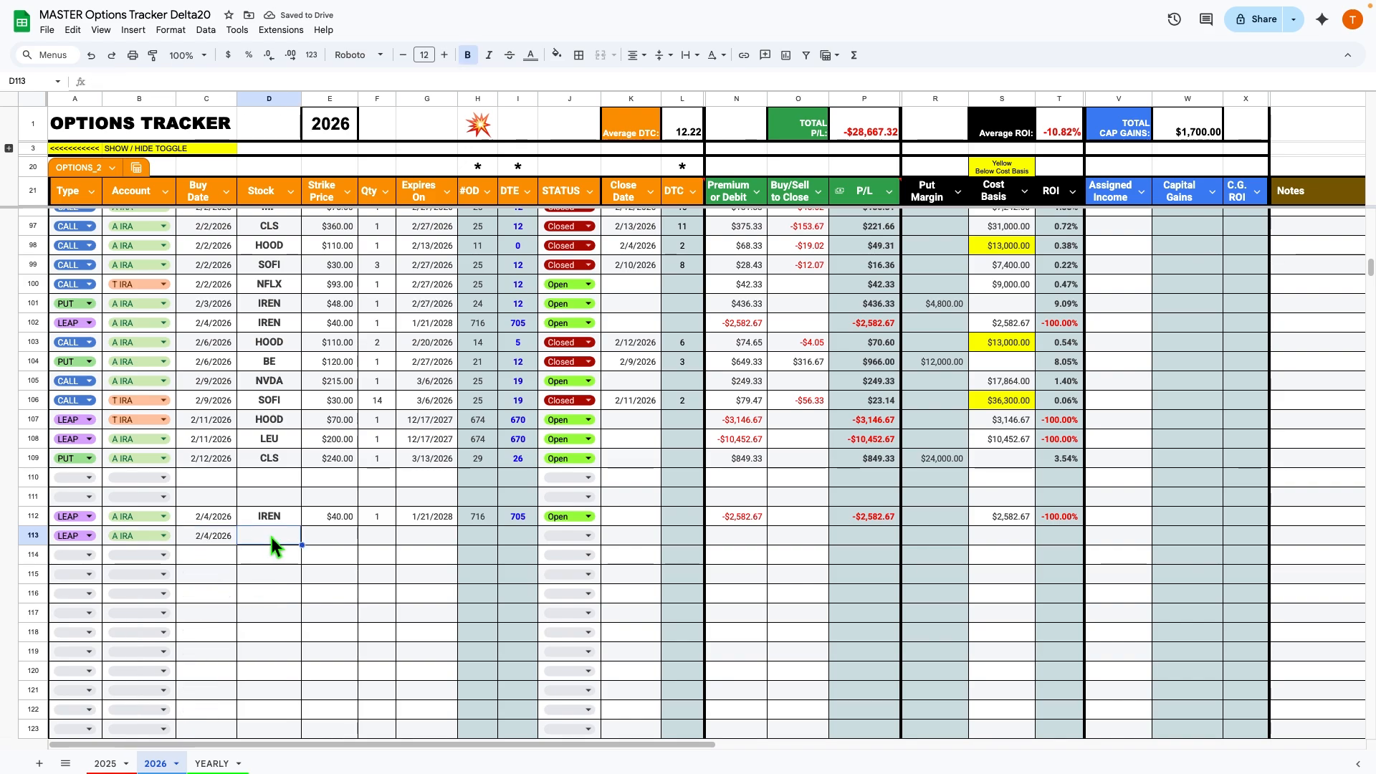
type("IREN")
key("Tab")
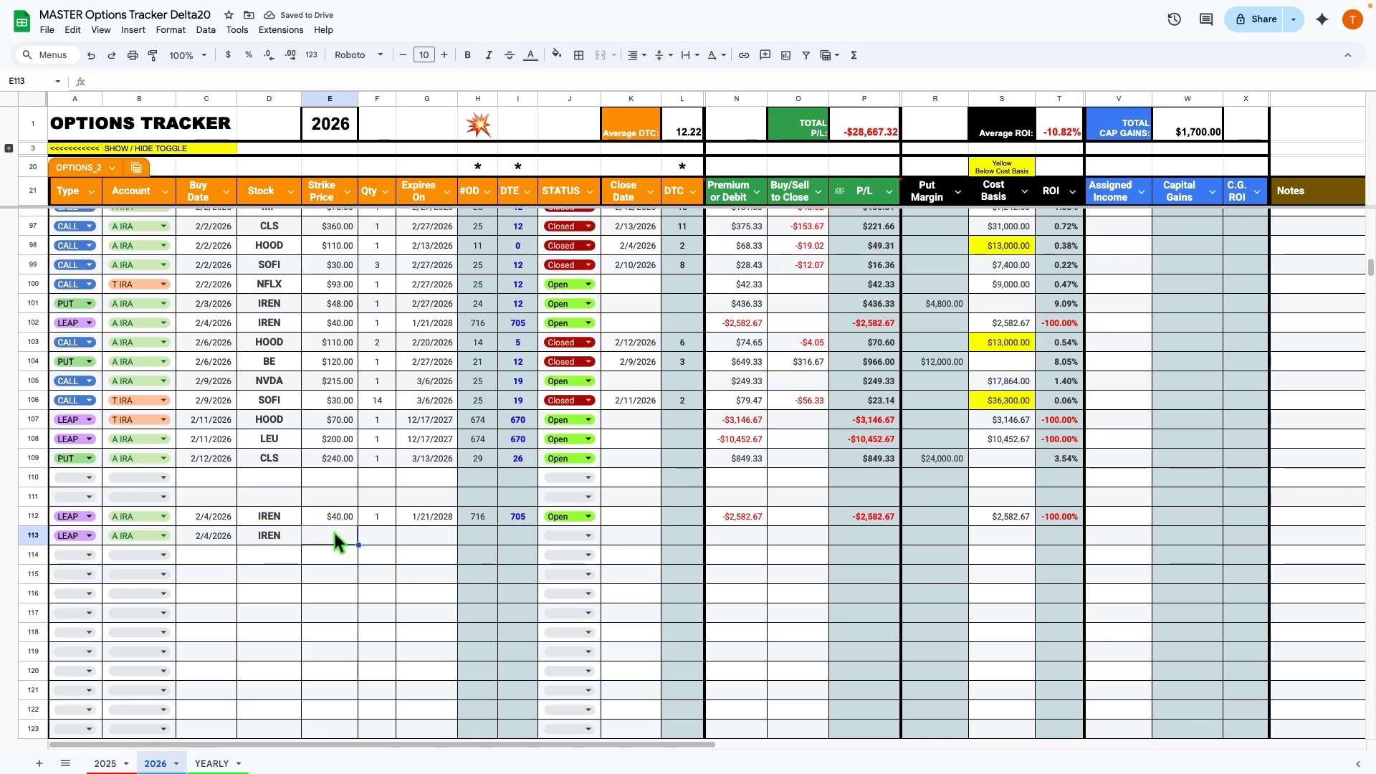
- Fill in row 113 with a strike price of $40, quantity 1 and expiration date 1/21/2028
type("40")
left_click(377, 540)
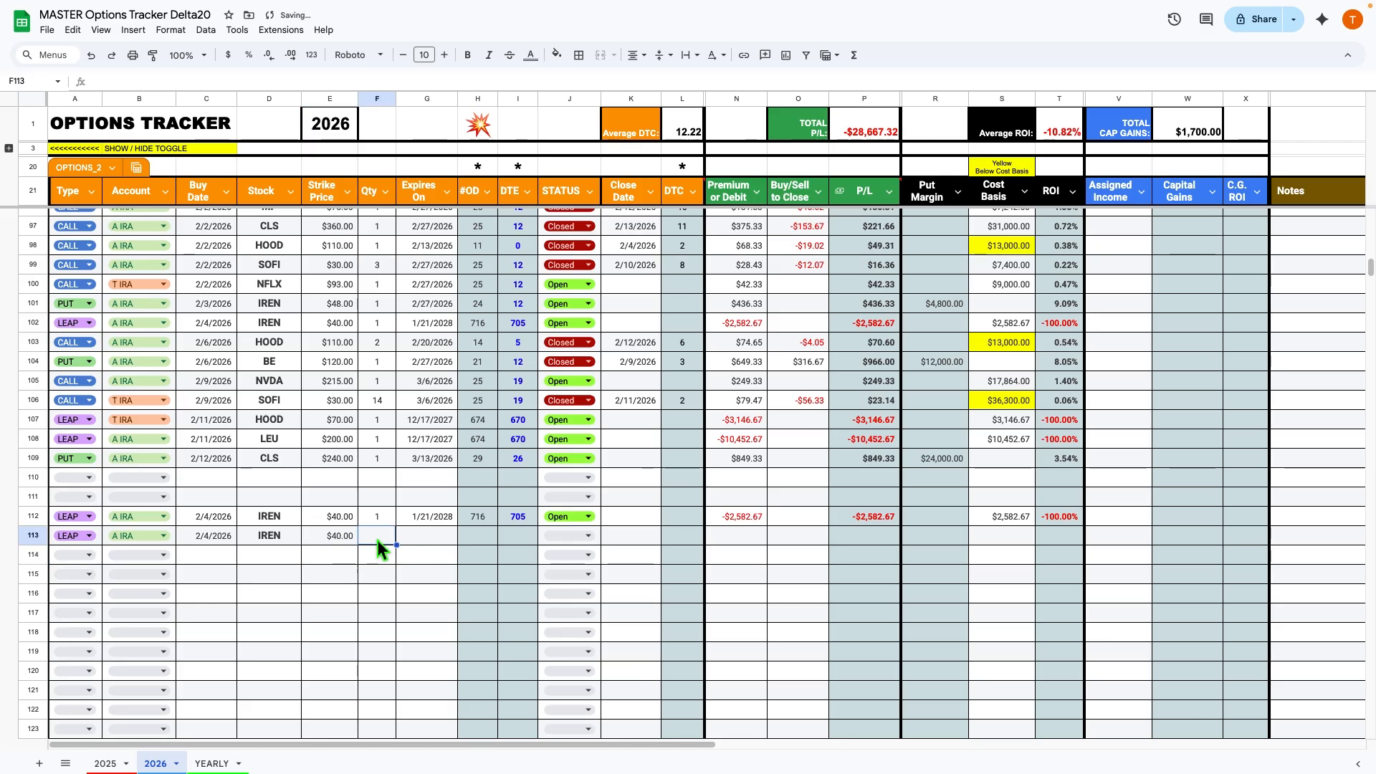
type("1")
double_click(428, 536)
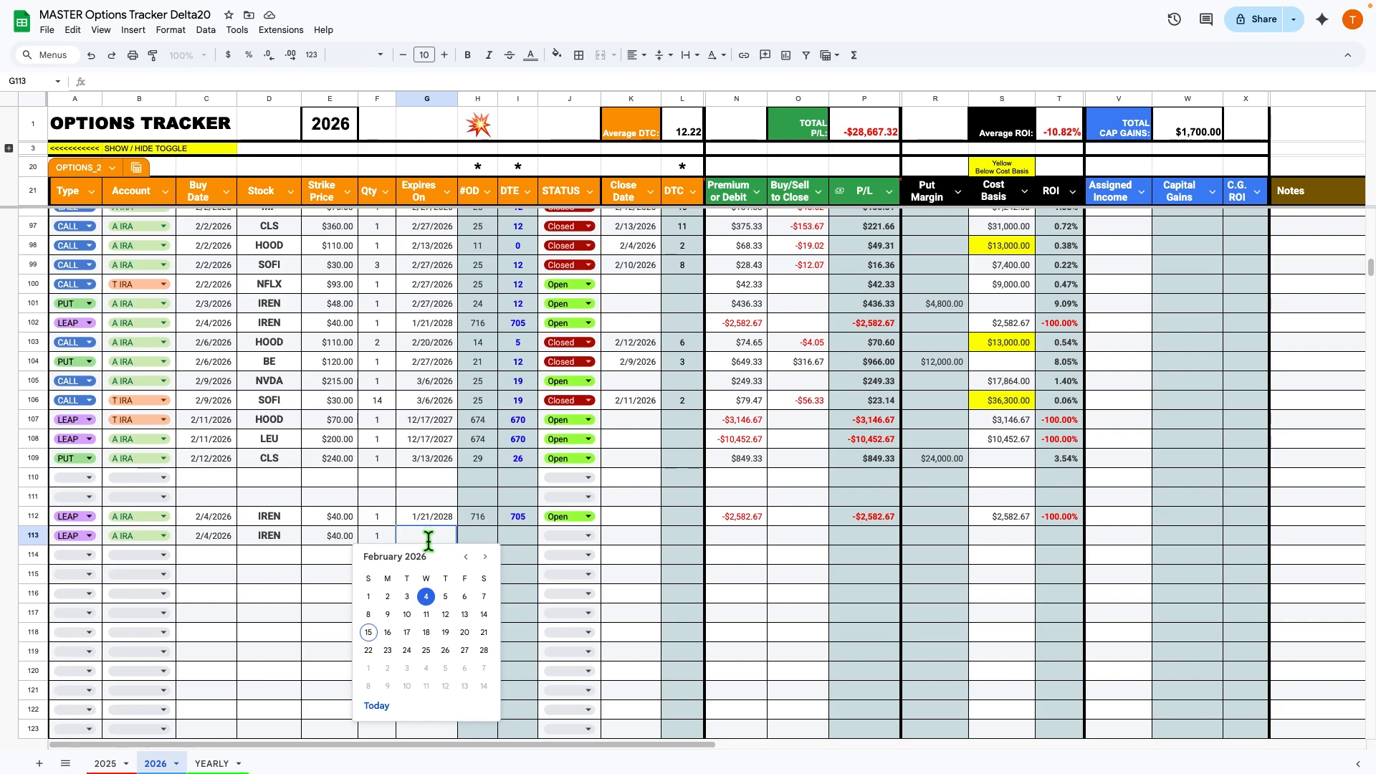
type("1/21/2")
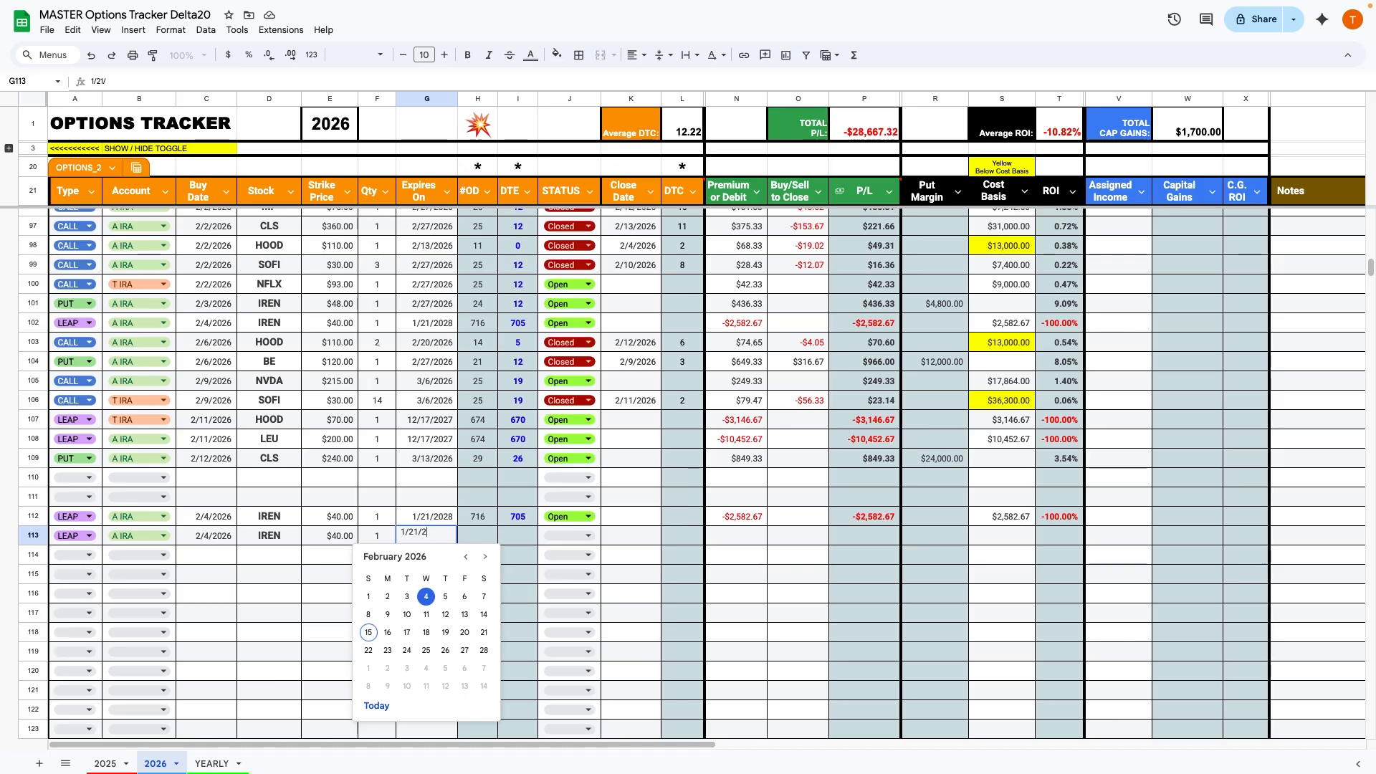
type("8")
key("Return")
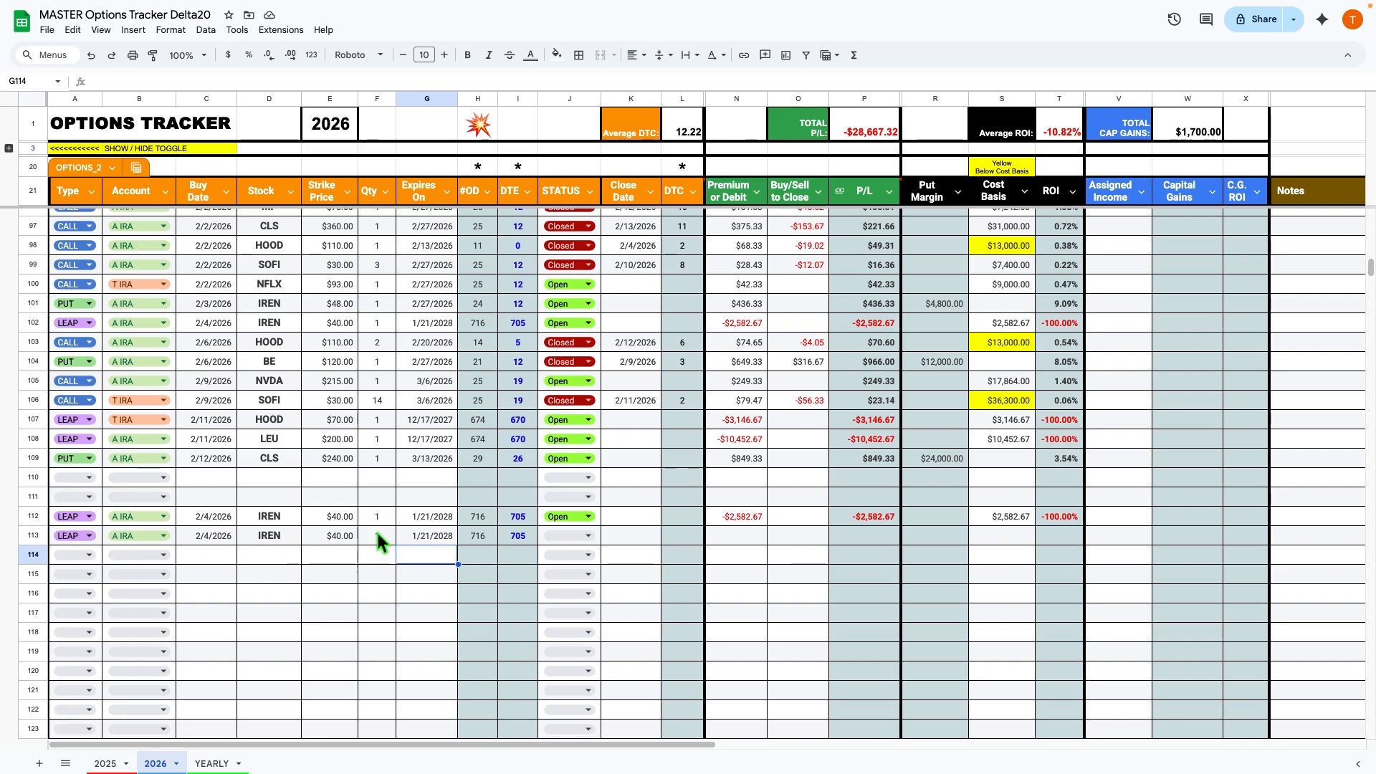
- Set row 113's status to Open and enter -2582.67 as its premium or debit
left_click(587, 536)
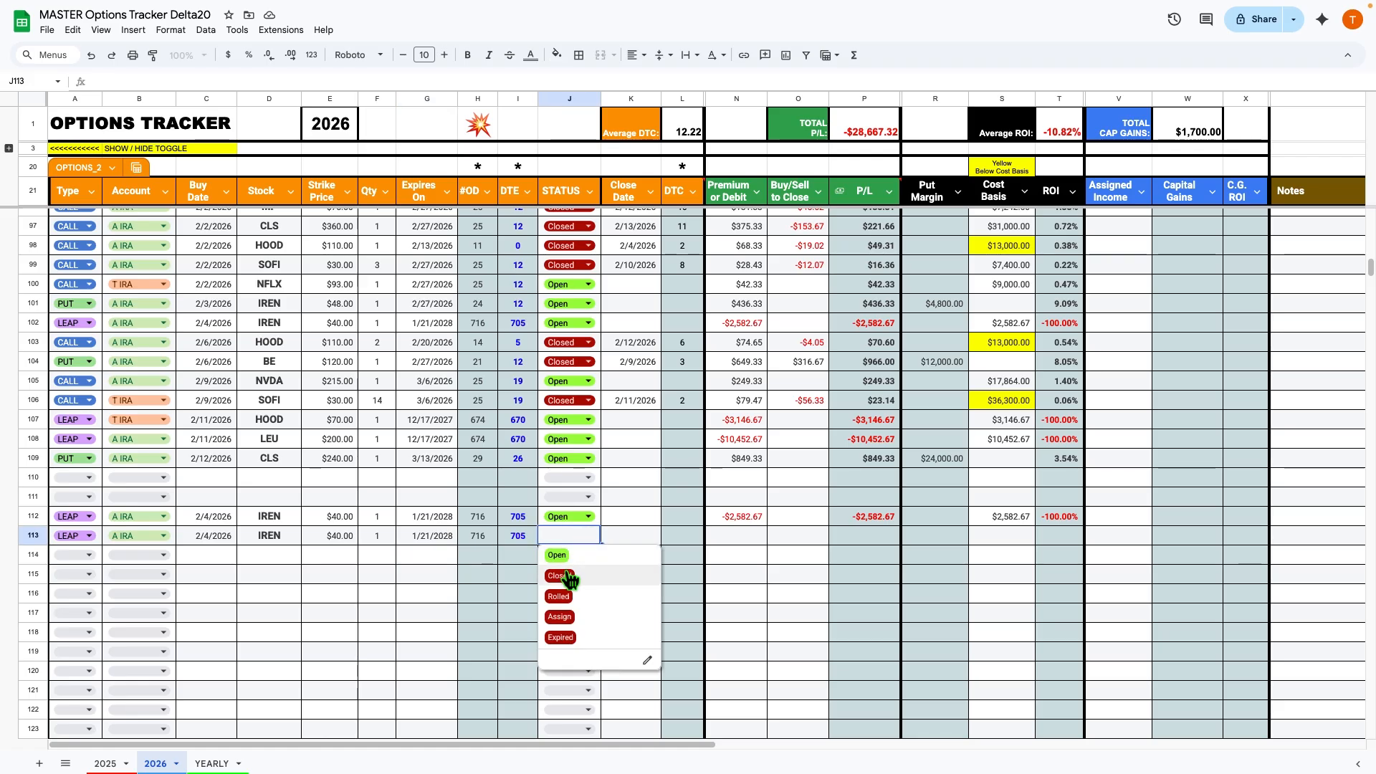
left_click(571, 561)
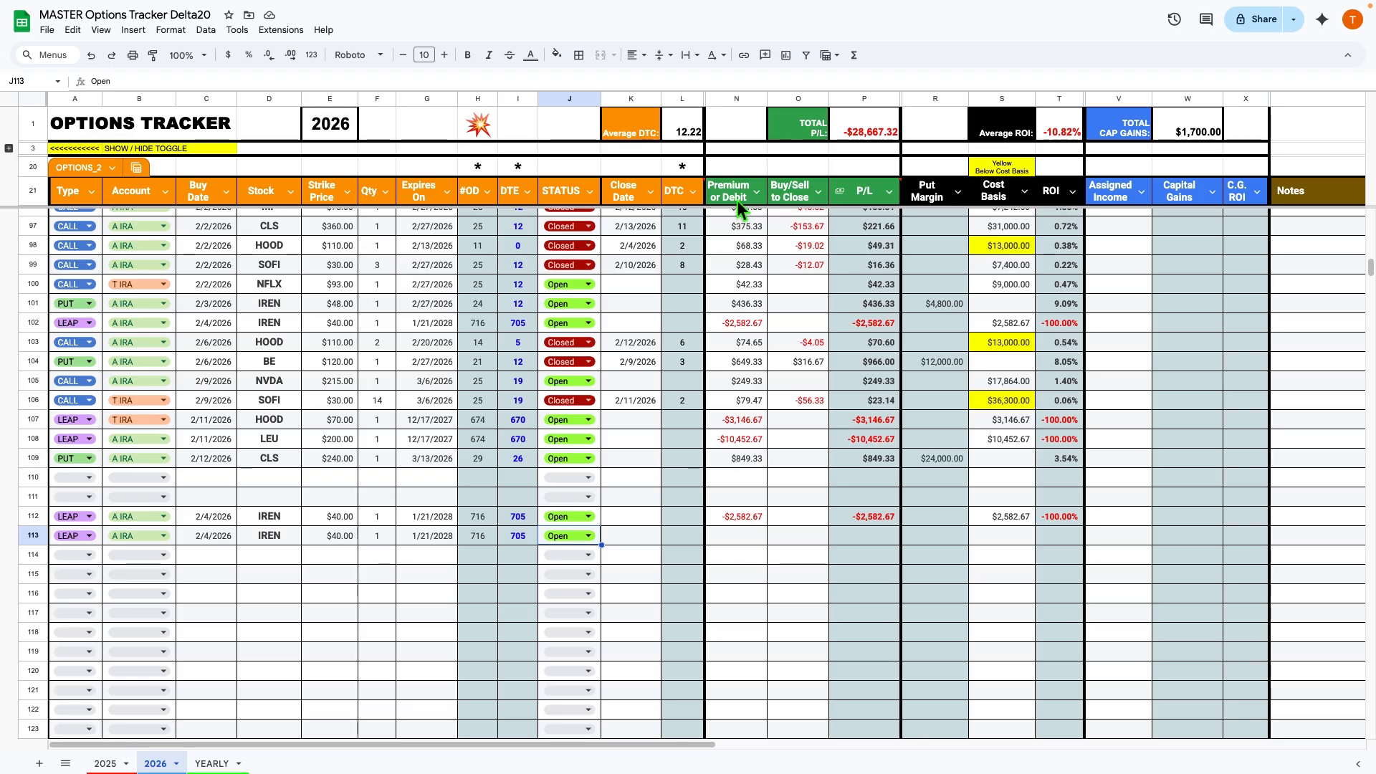
left_click(734, 539)
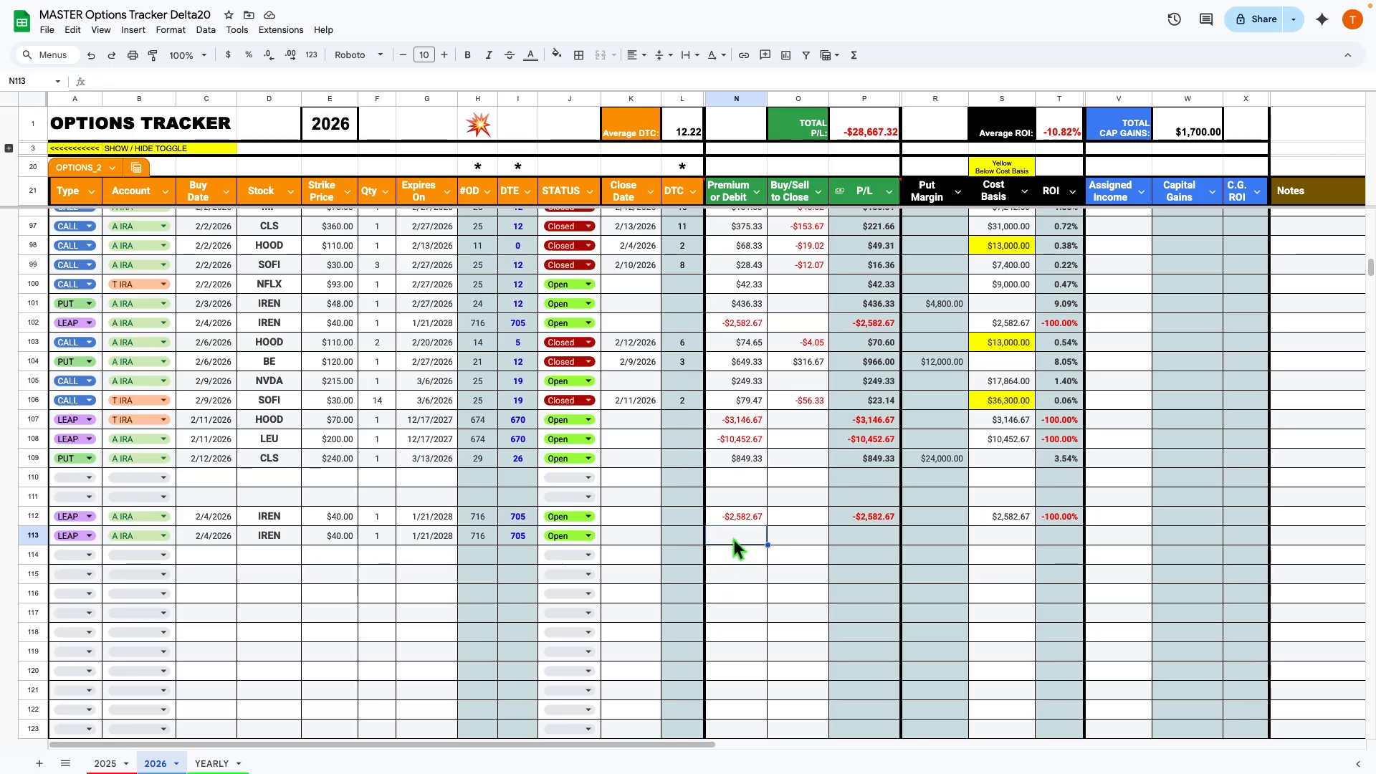
type("-$")
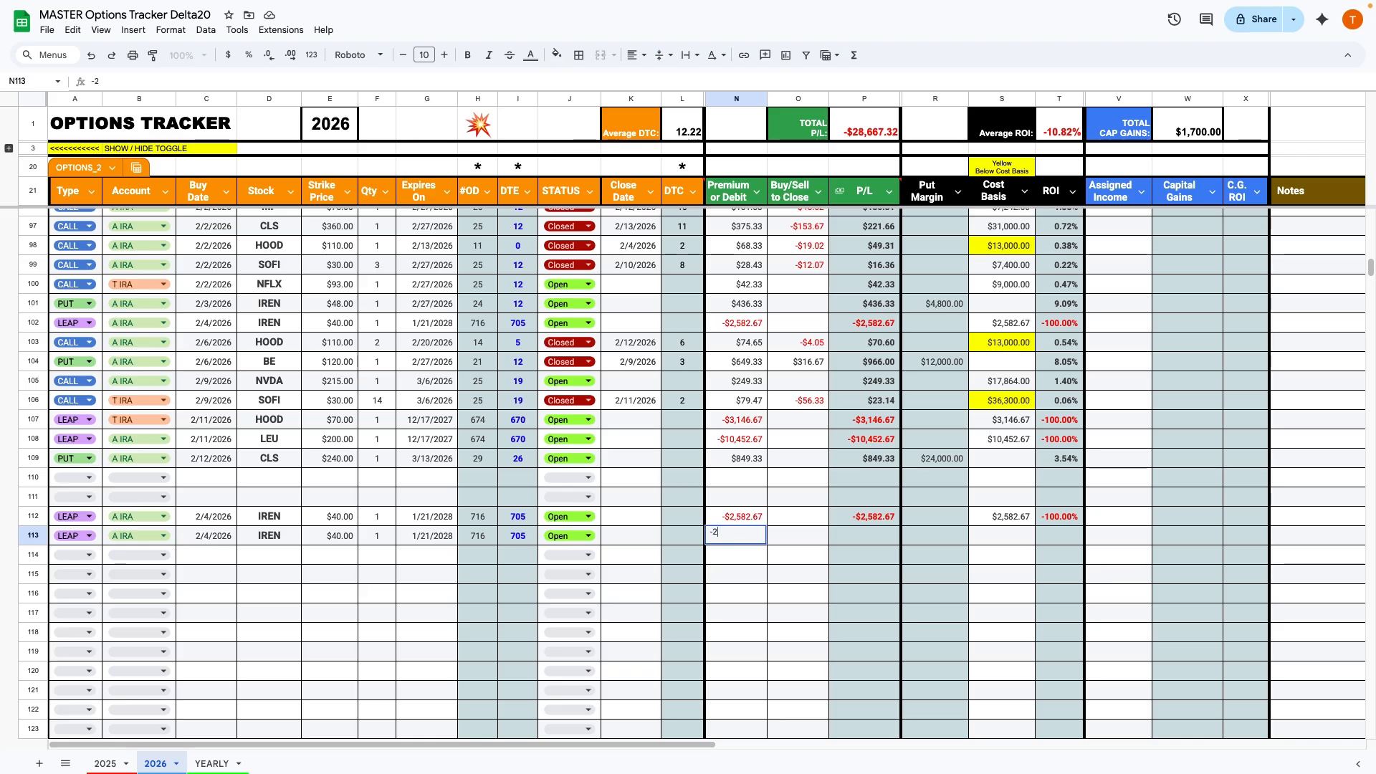
type("2,")
type("5")
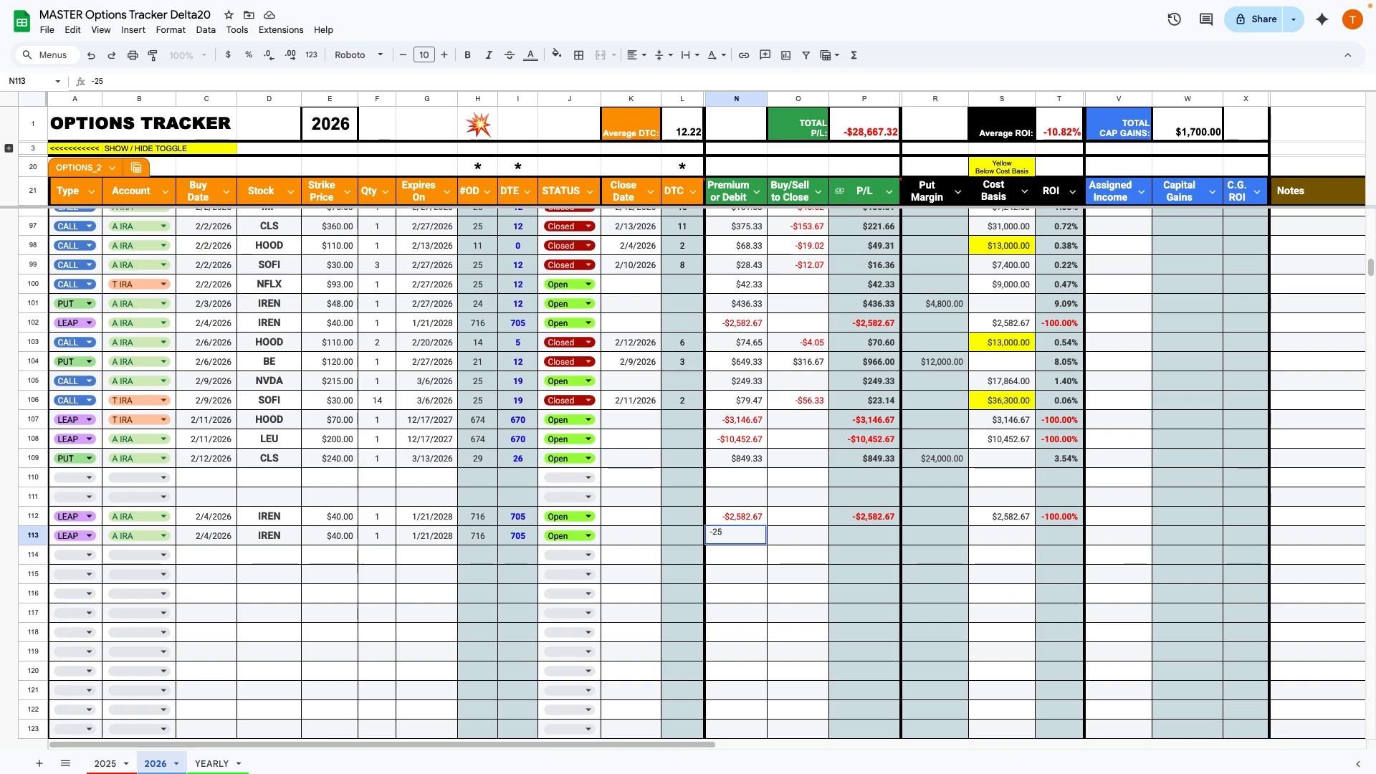
type("82.67")
key("Return")
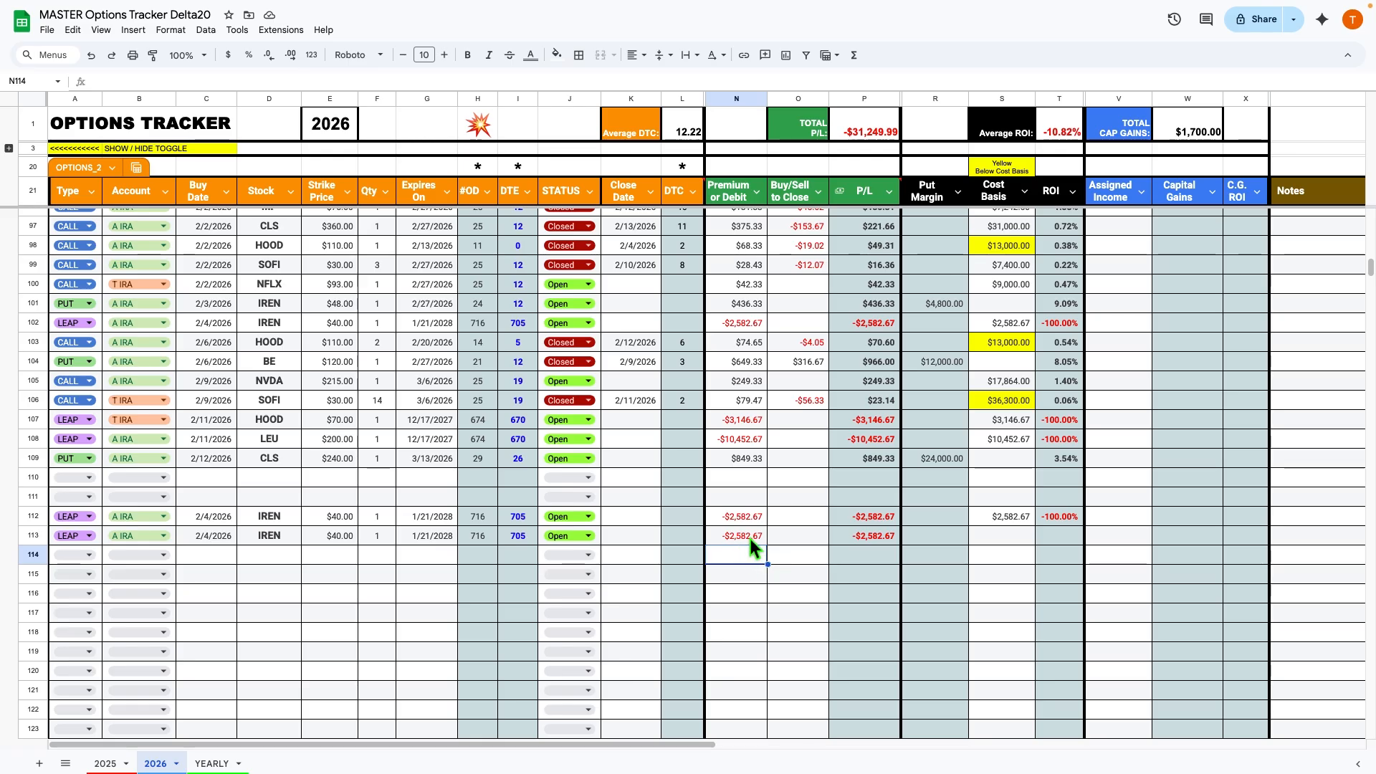
- Enter 2582.67 as the cost basis of the IREN LEAP in row 113
left_click(1002, 542)
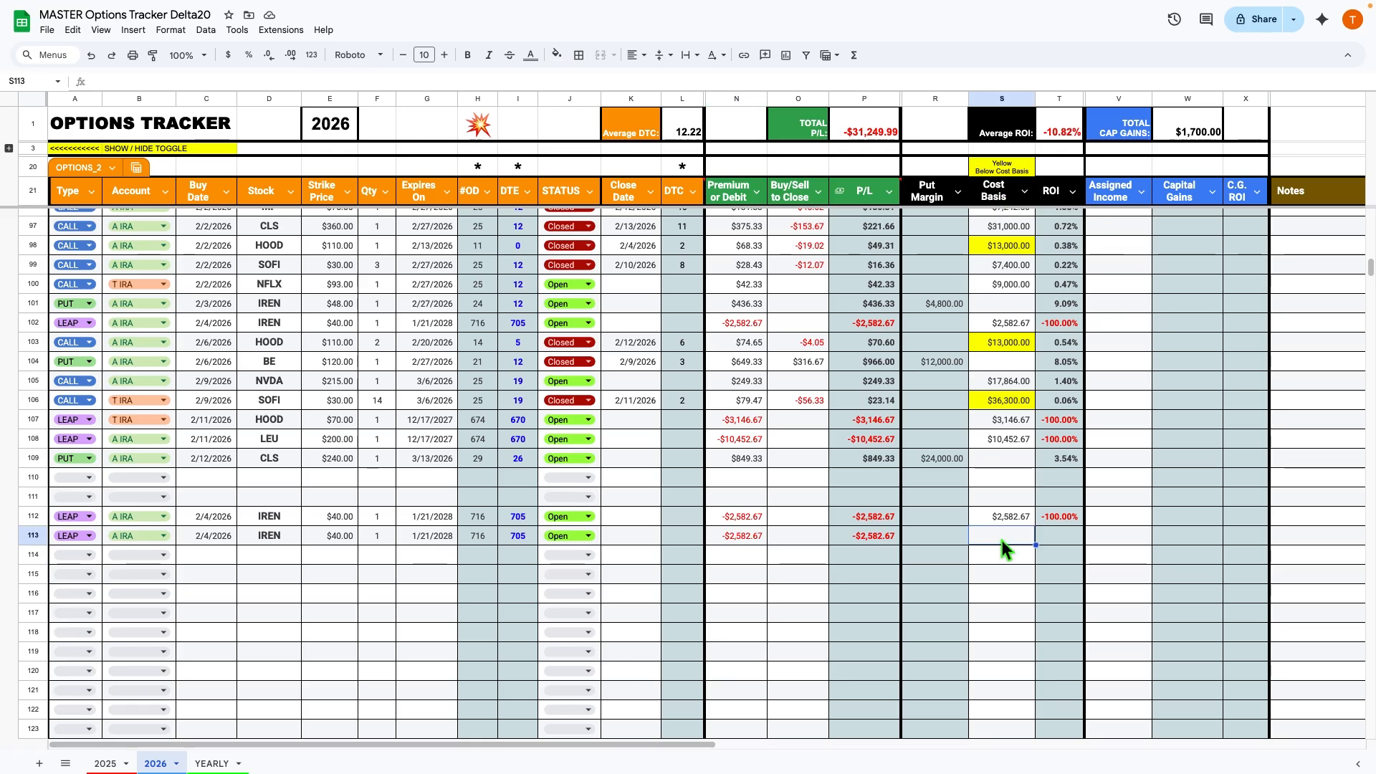
type("2")
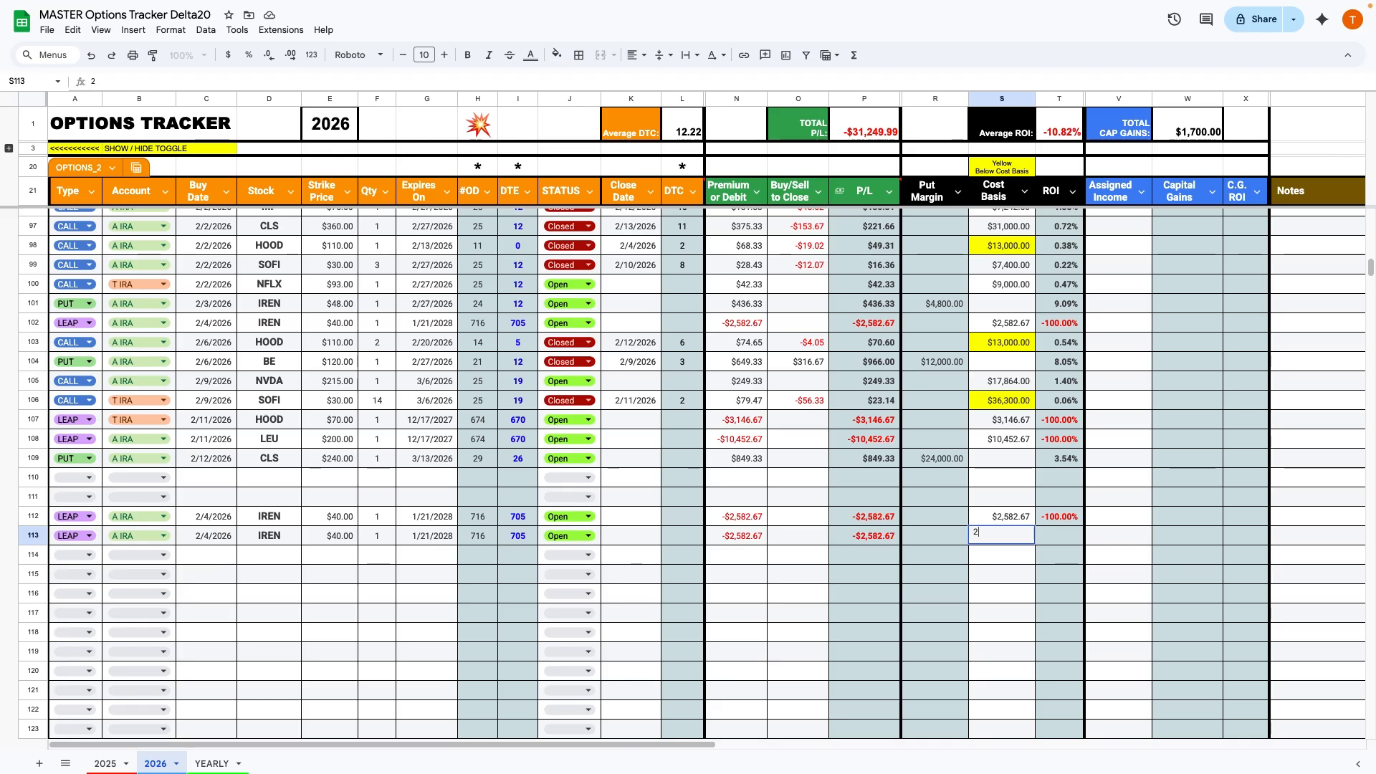
type("582")
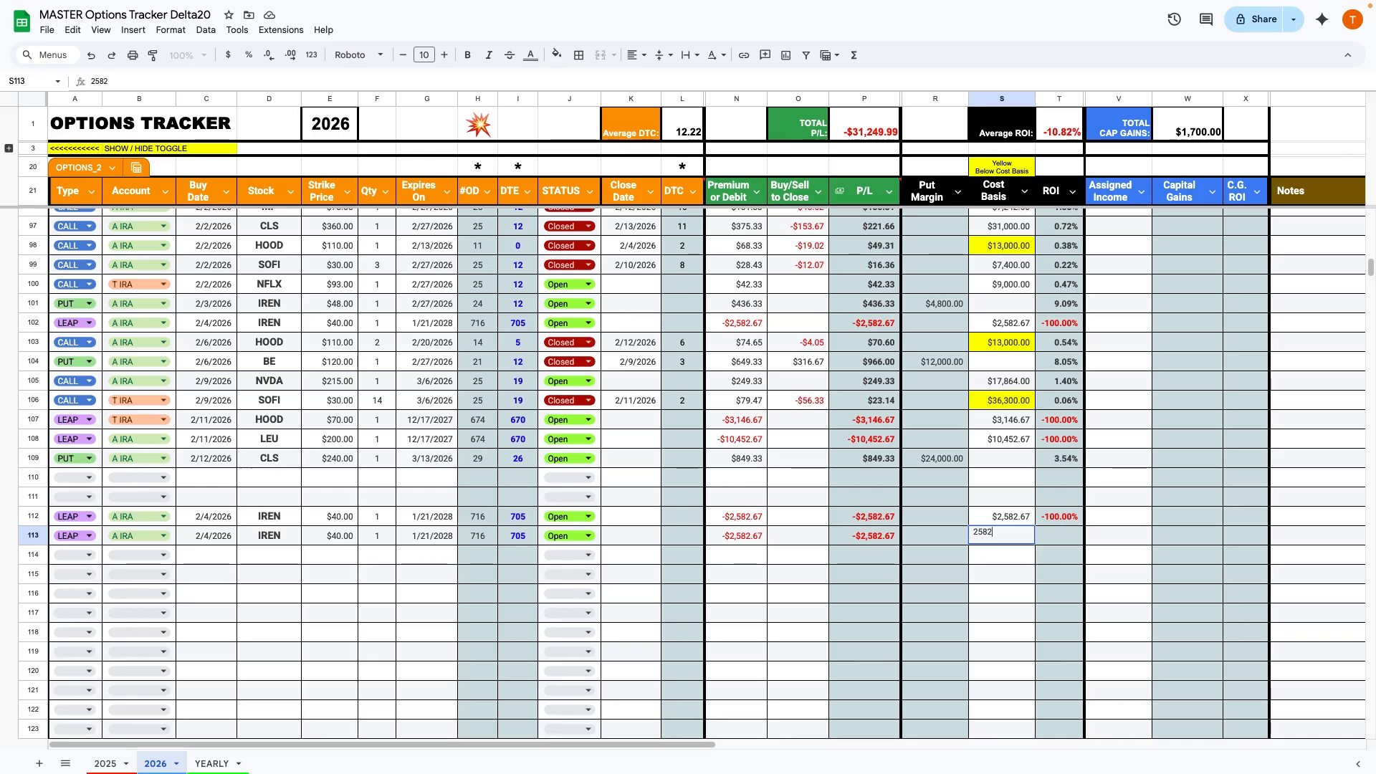
type(".67")
key("Return")
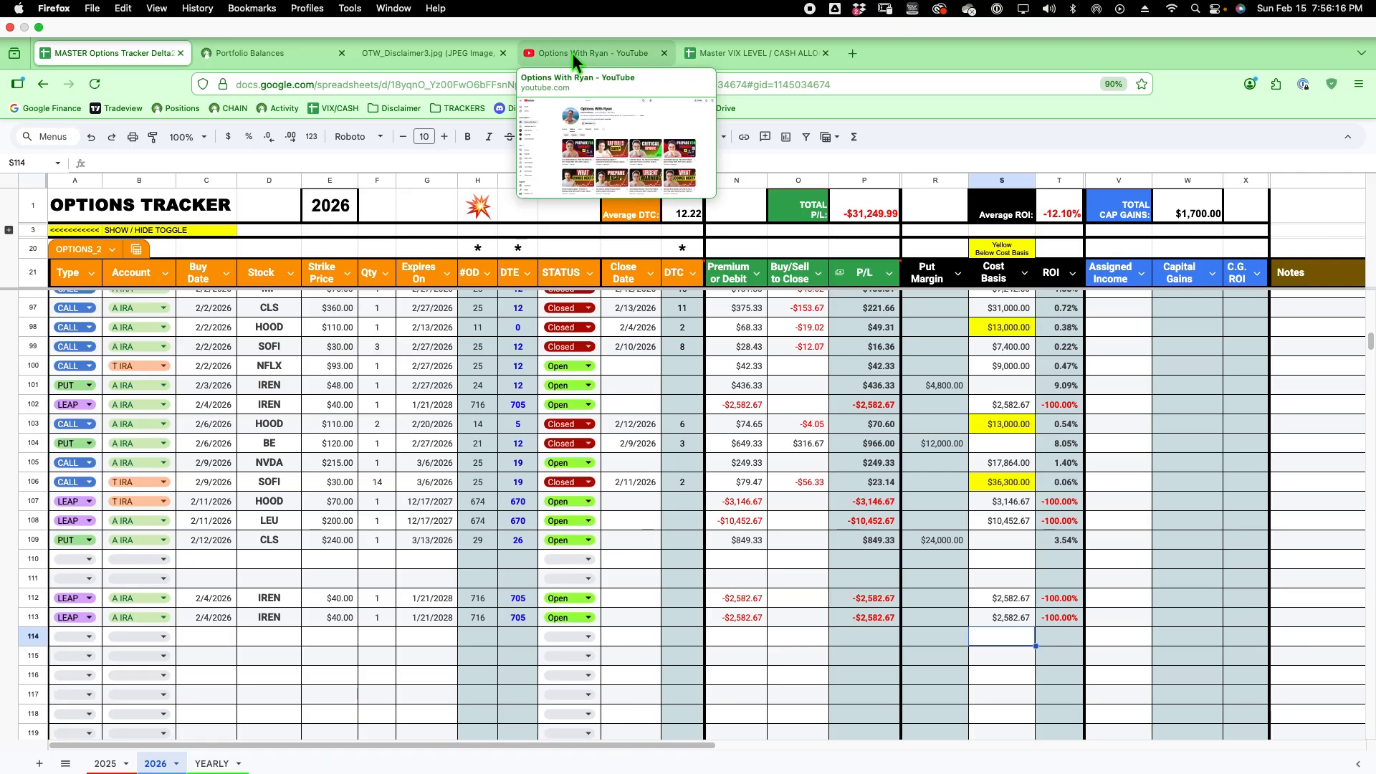
- Switch to the Options With Ryan YouTube channel's videos page
left_click(573, 57)
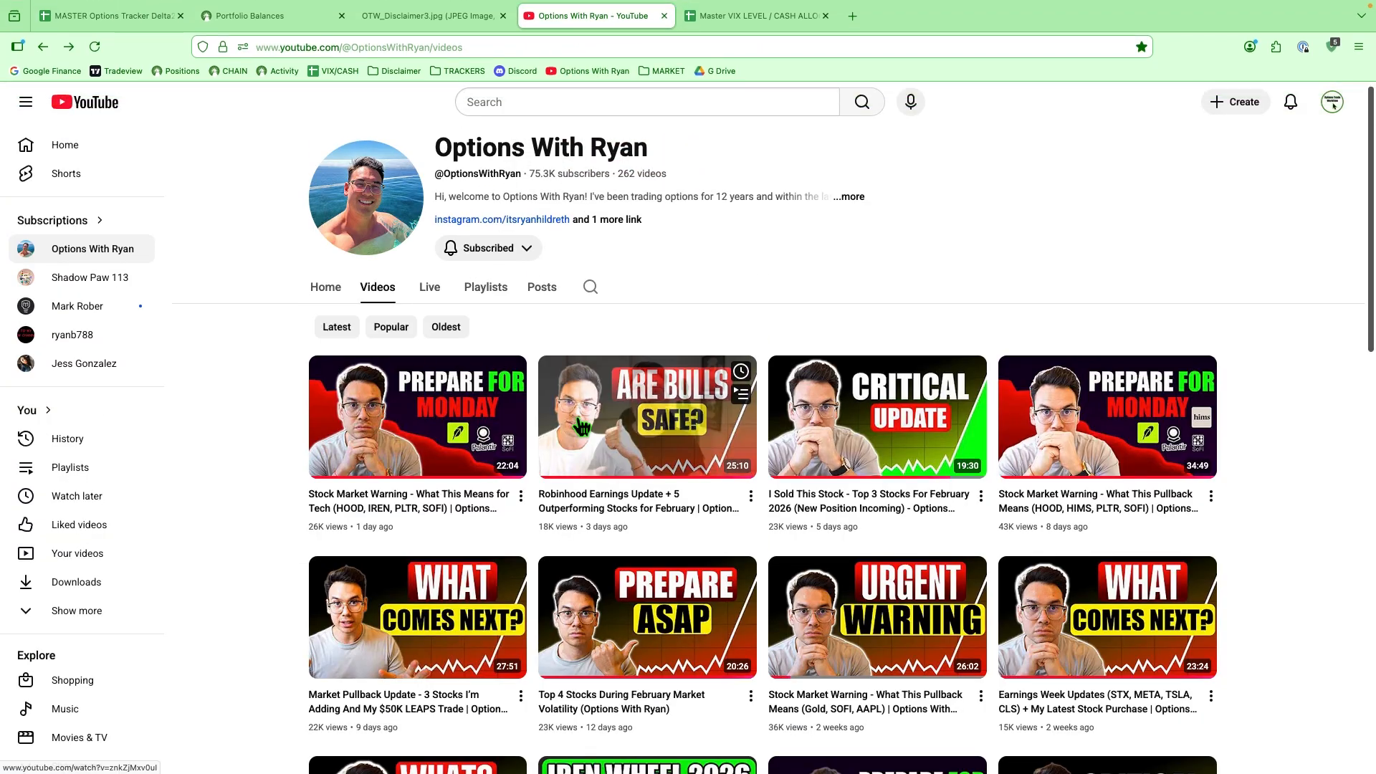
- Look through the channel's videos for the LEAPS tutorial and switch back to the MASTER Options Tracker spreadsheet
scroll(665, 594, "down", 5)
scroll(665, 595, "down", 5)
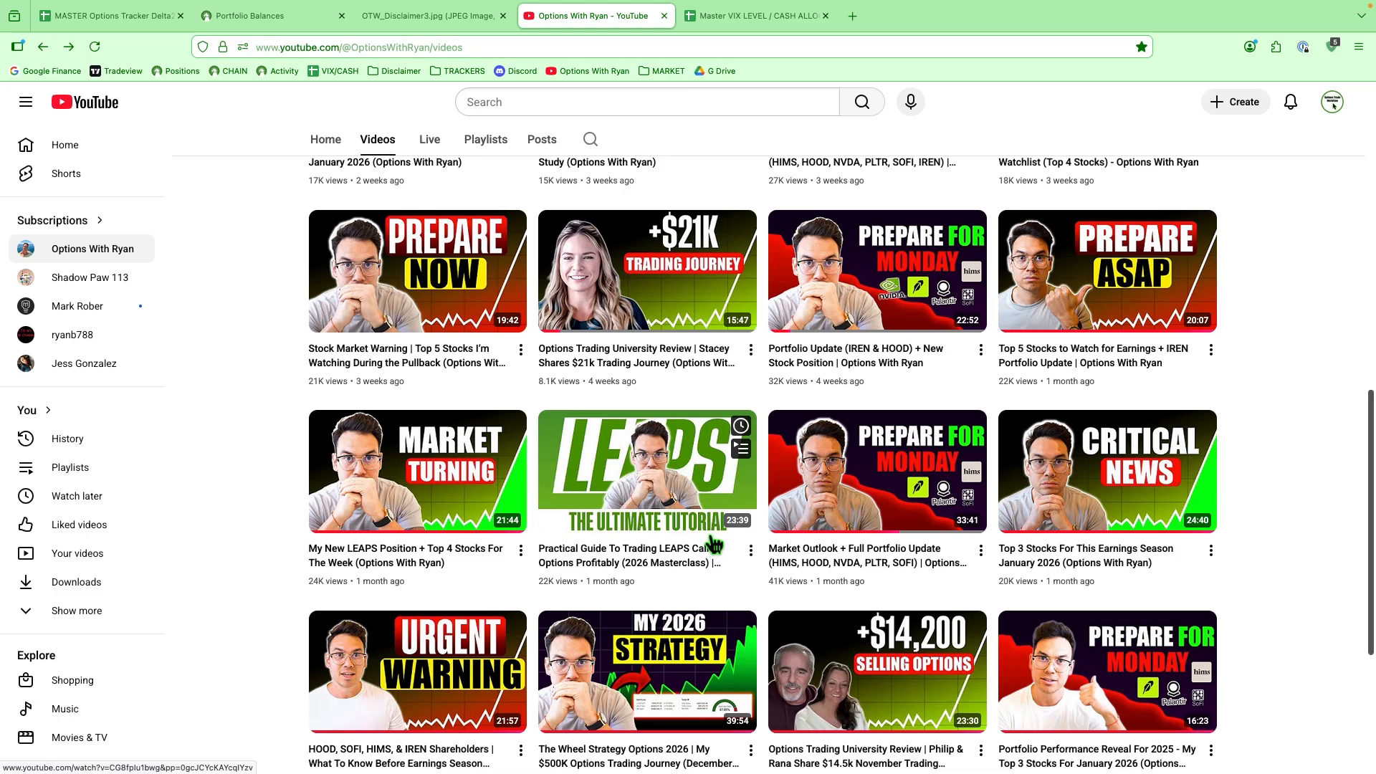
mouse_move(242, 14)
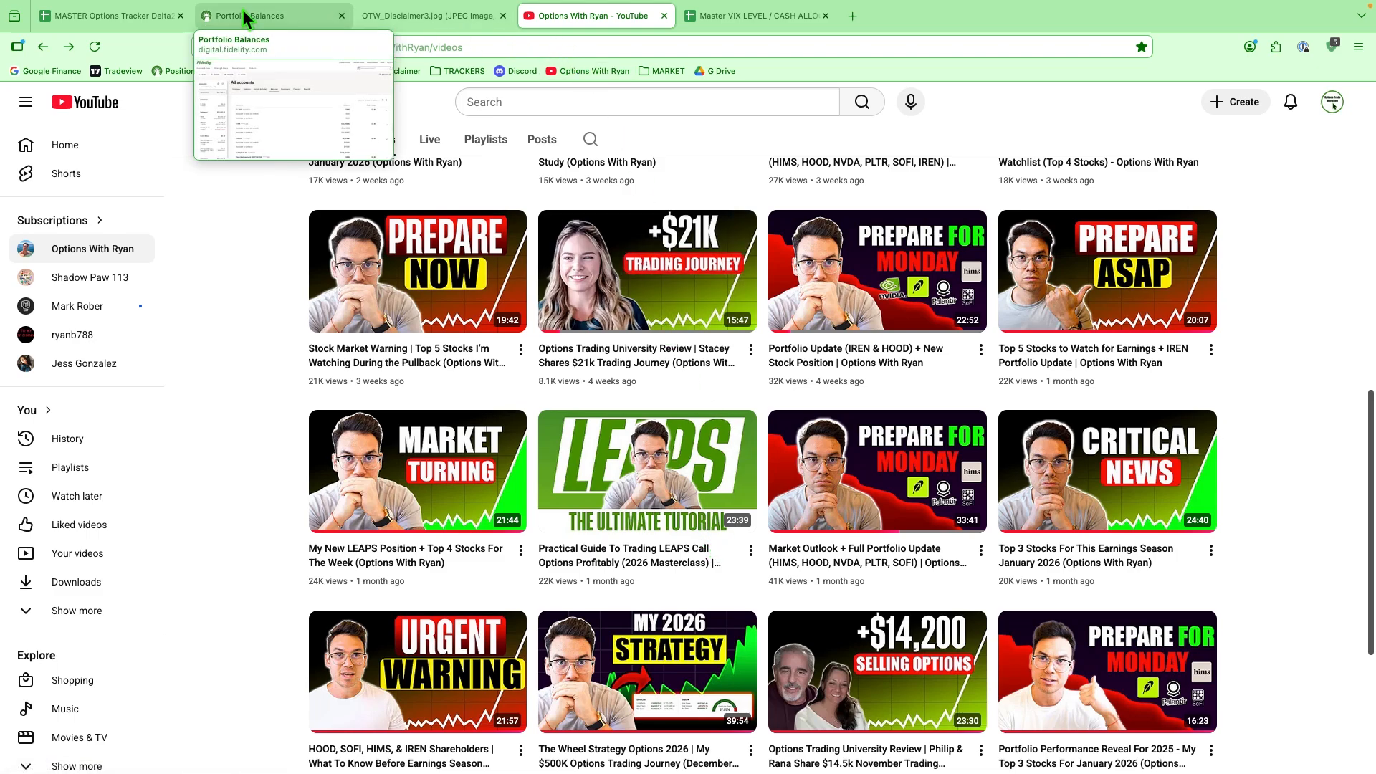
left_click(147, 17)
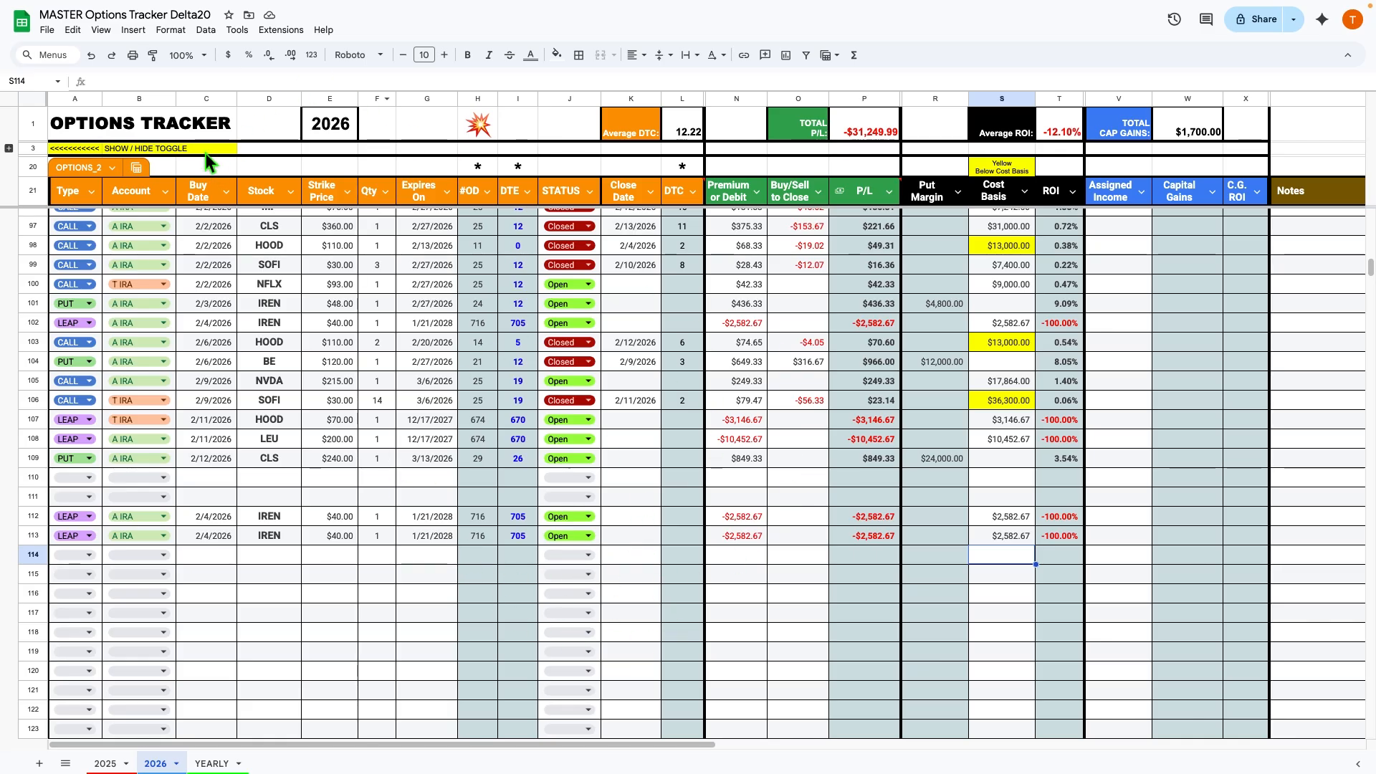
- Set the status of the IREN LEAP in row 113 to Closed with a close date of 2/10/2026
left_click(588, 536)
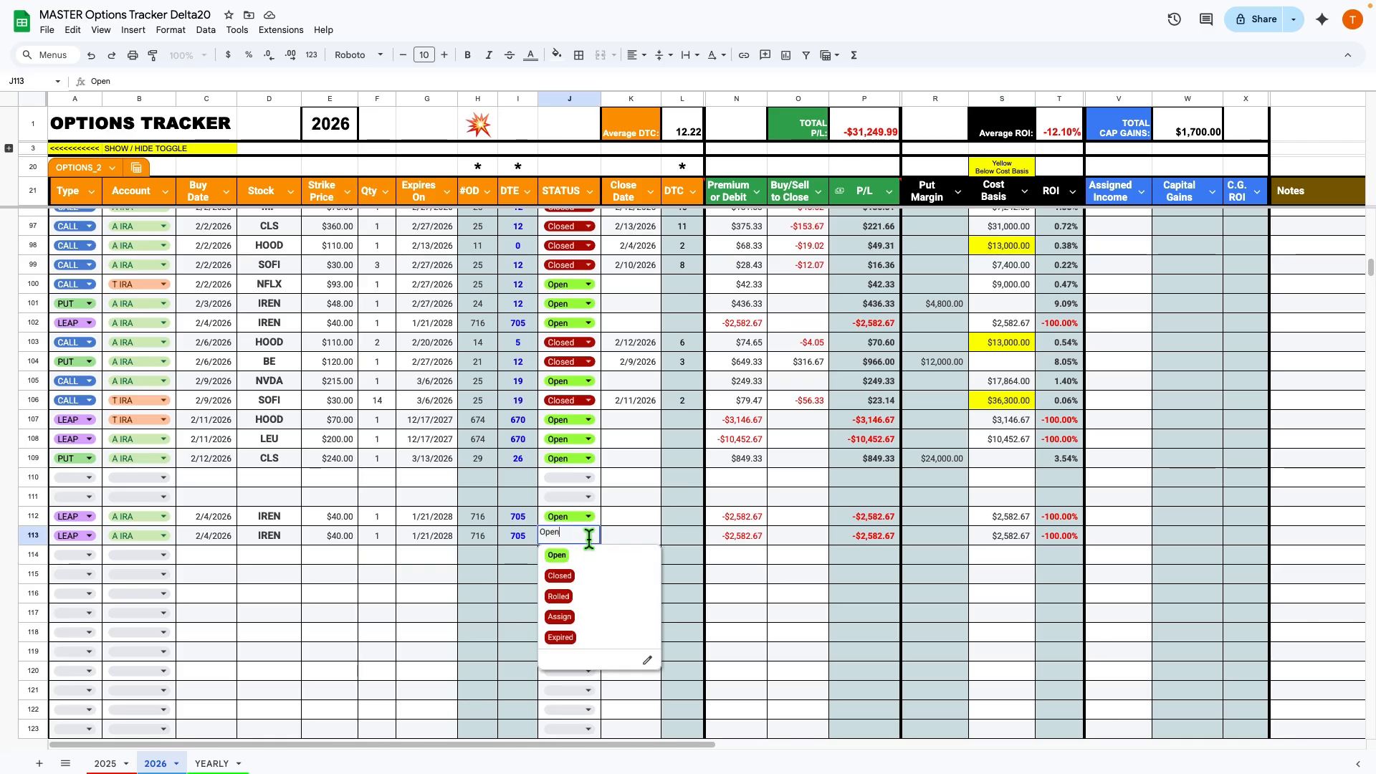
left_click(586, 578)
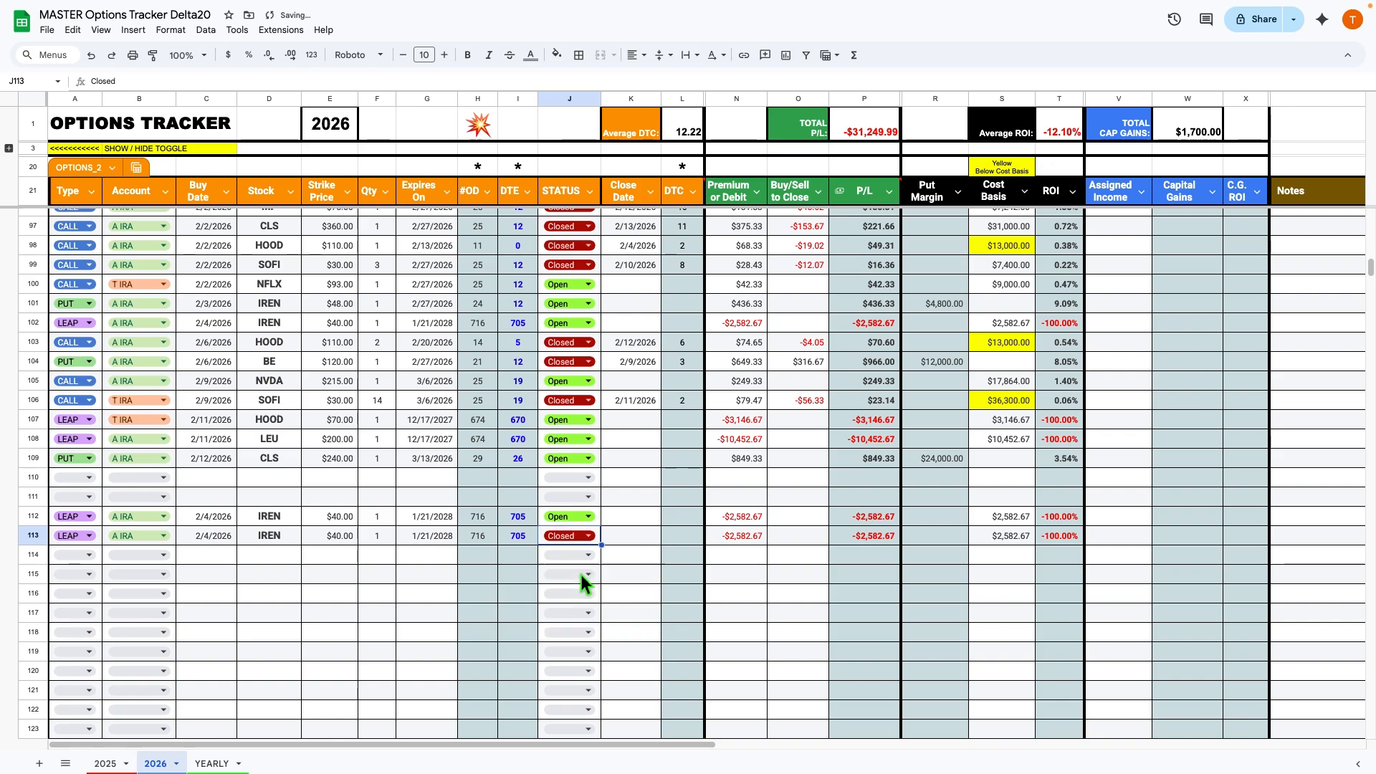
left_click(634, 538)
double_click(634, 539)
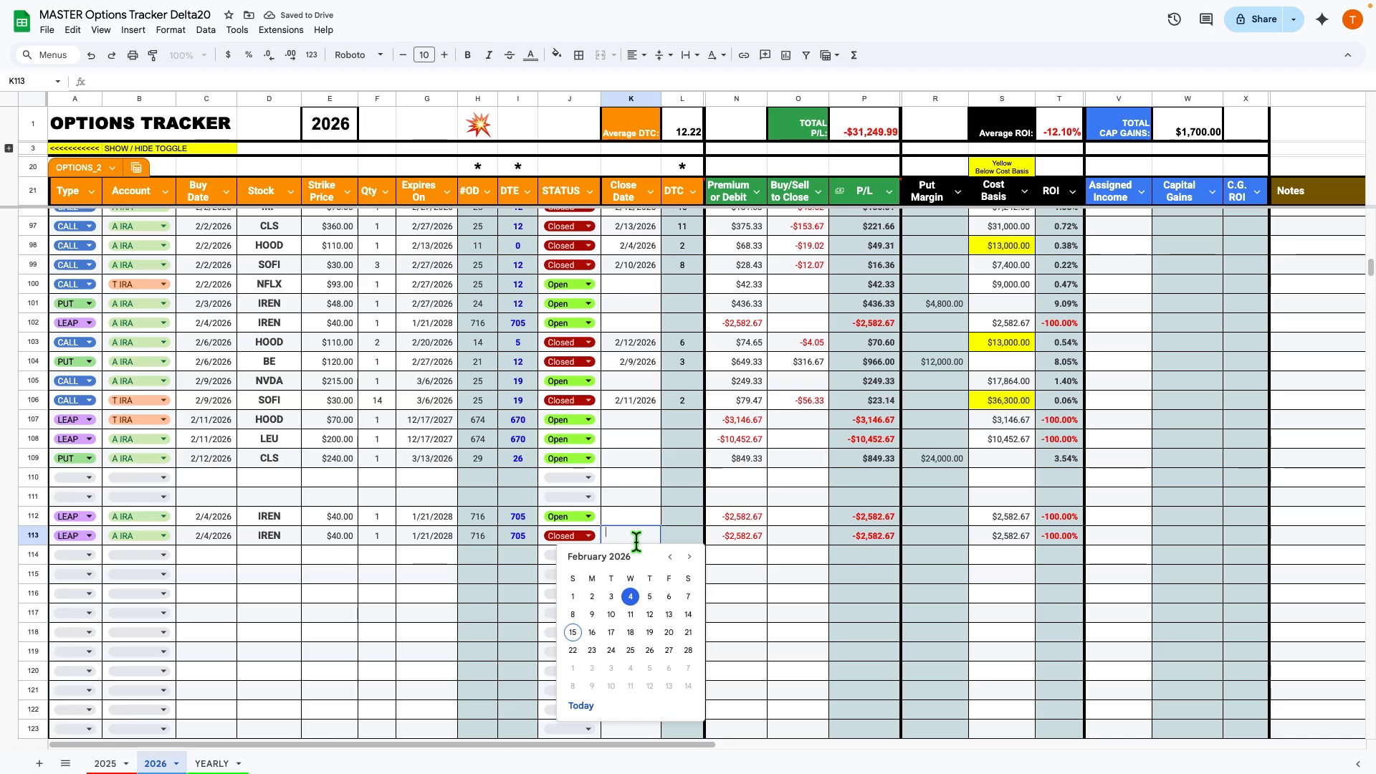
left_click(614, 614)
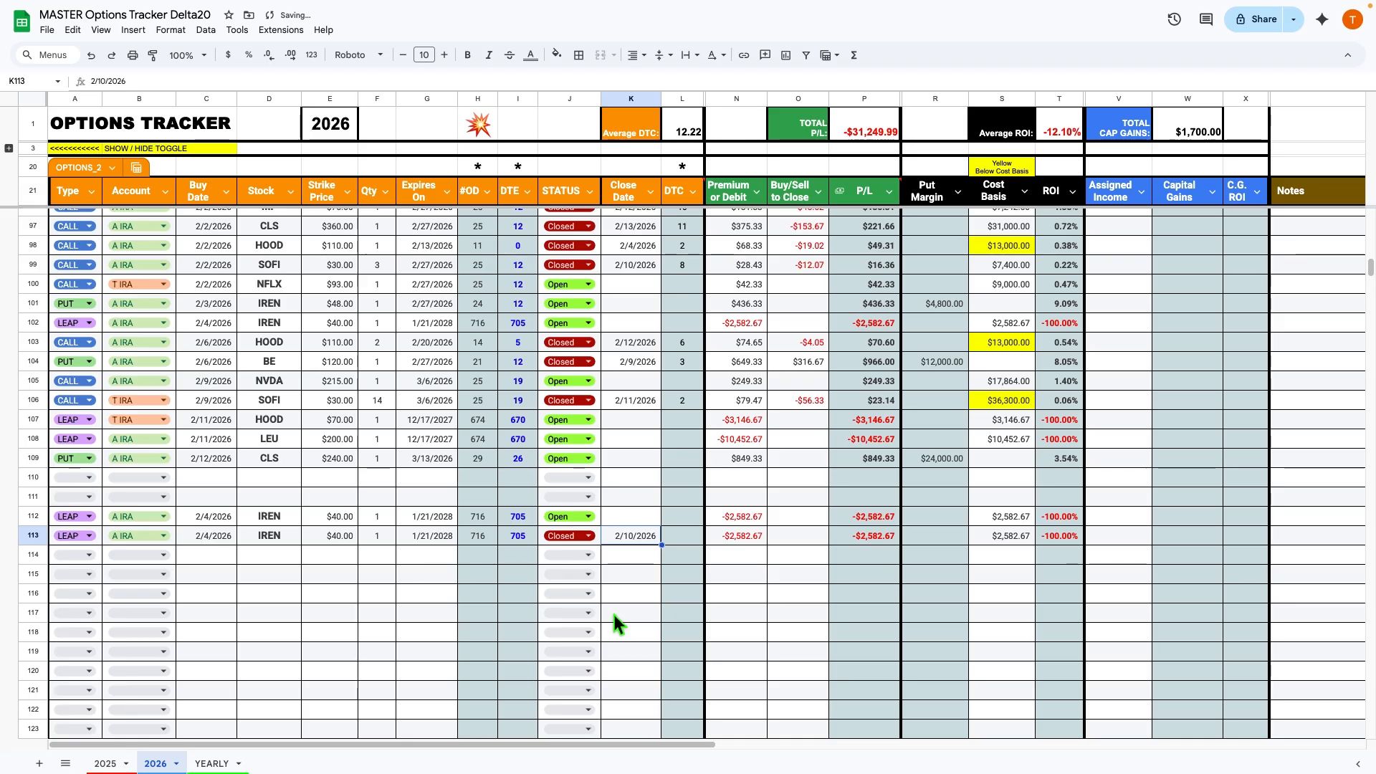
- Enter 2882.67 as the buy/sell to close amount for the IREN LEAP in row 113
left_click(786, 536)
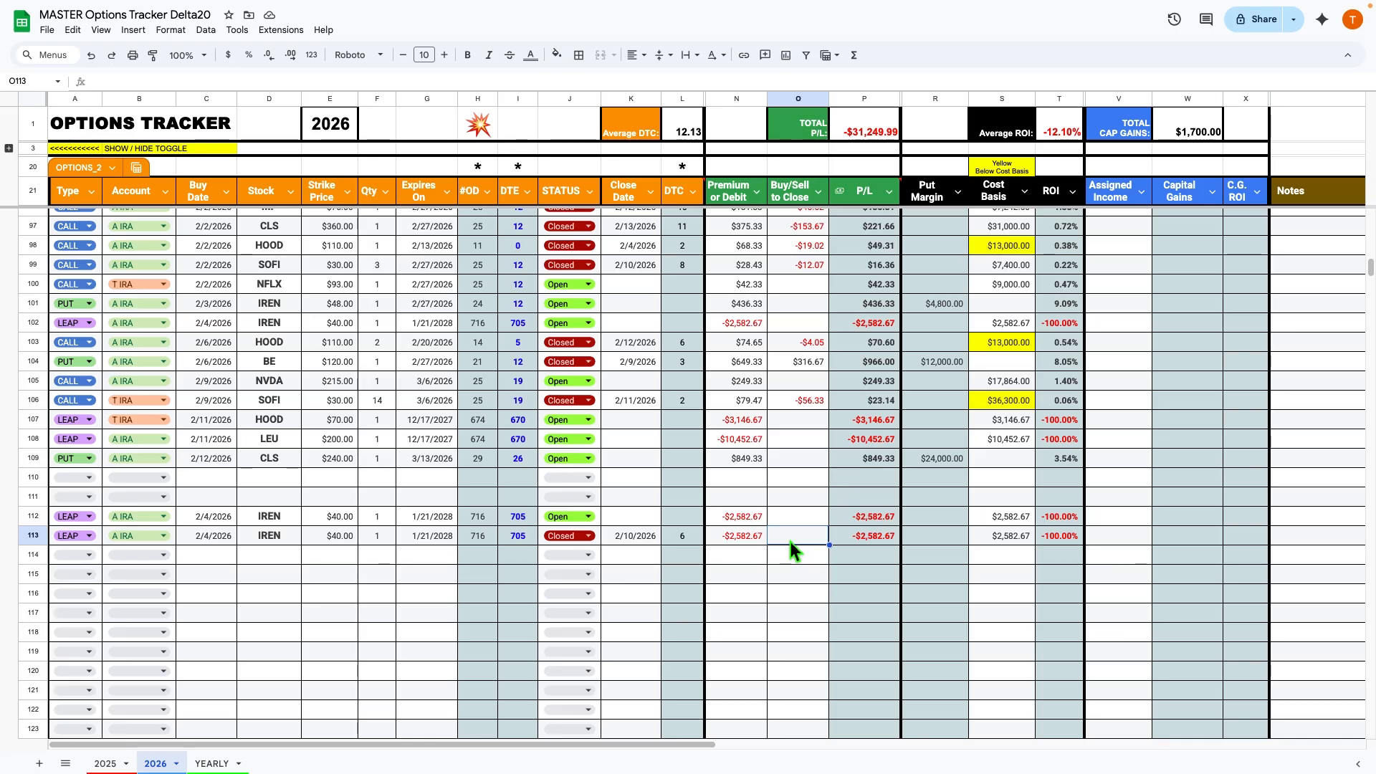
type("2882.")
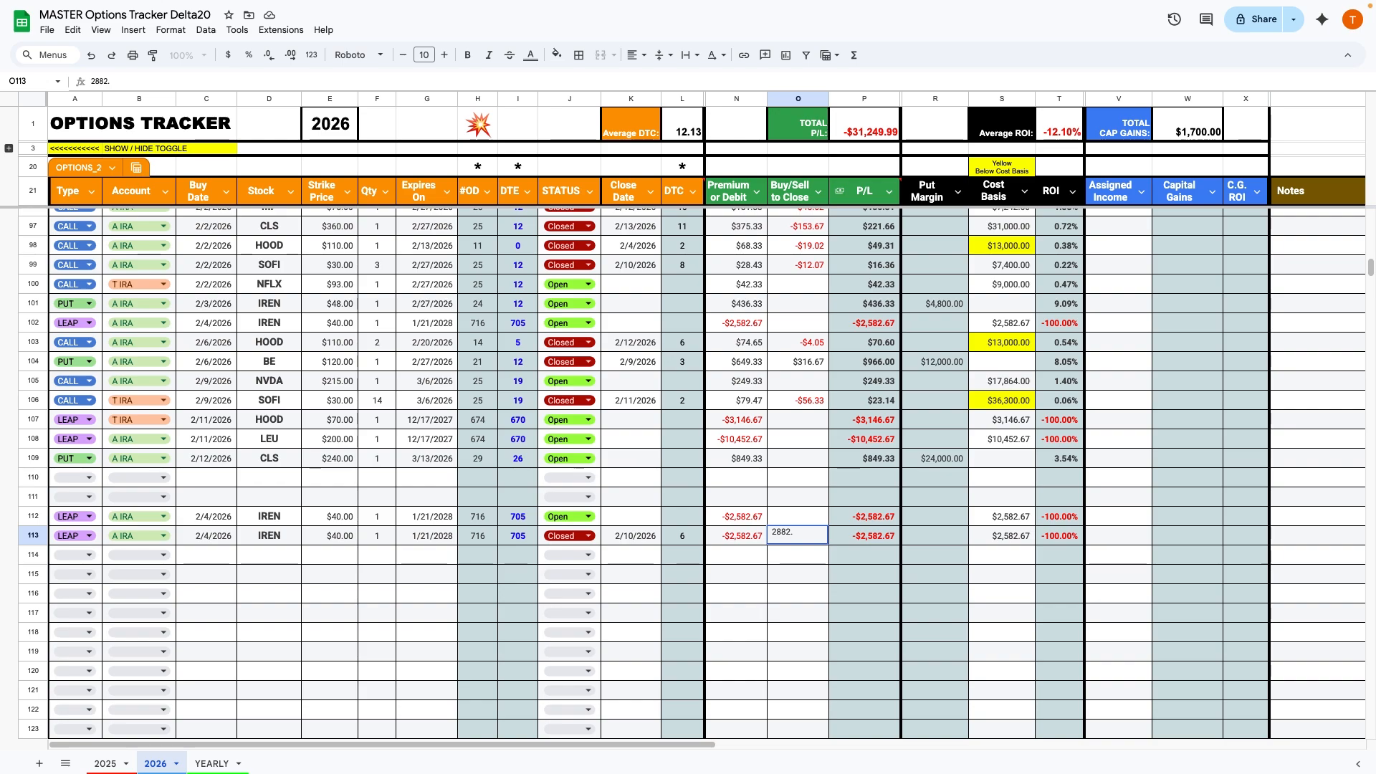
type("67")
key("Return")
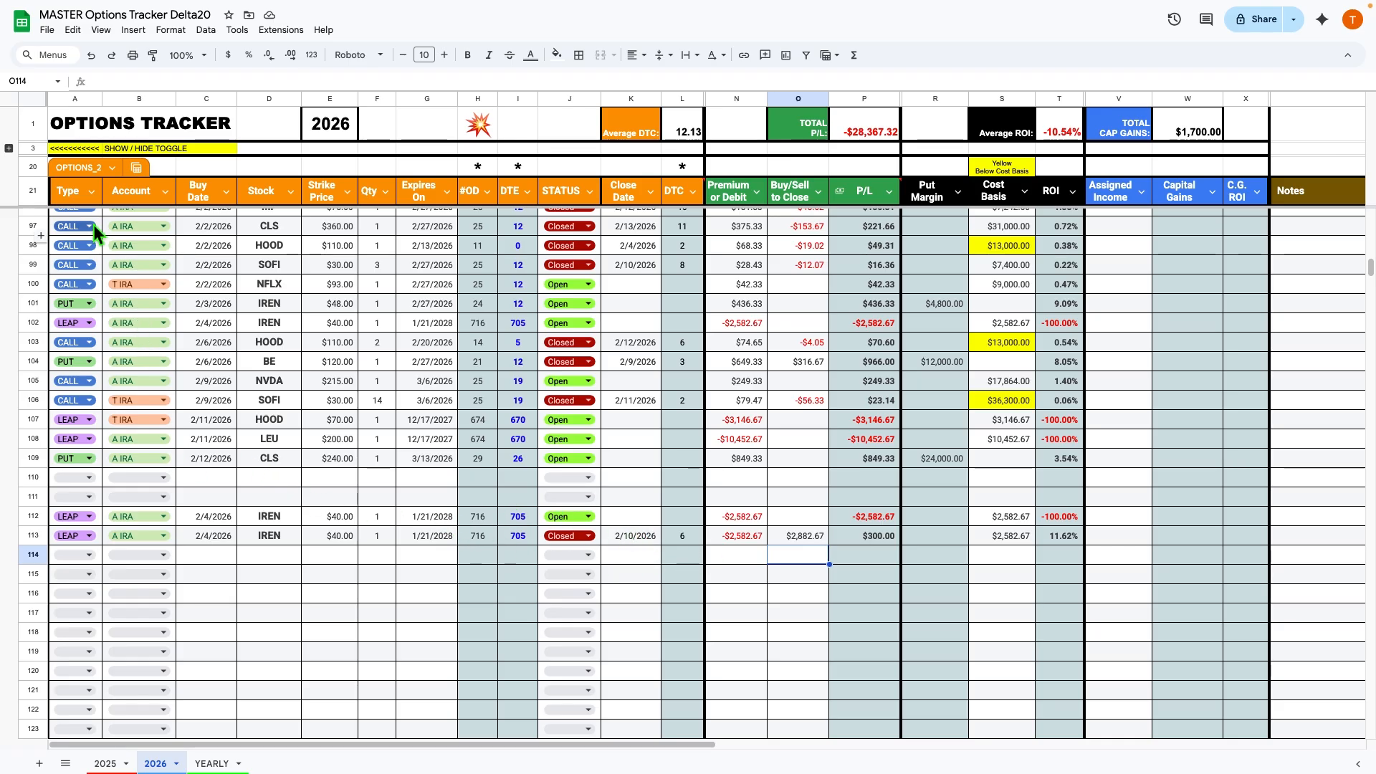
- Filter the trades table's Type column to show only LEAP entries
left_click(92, 192)
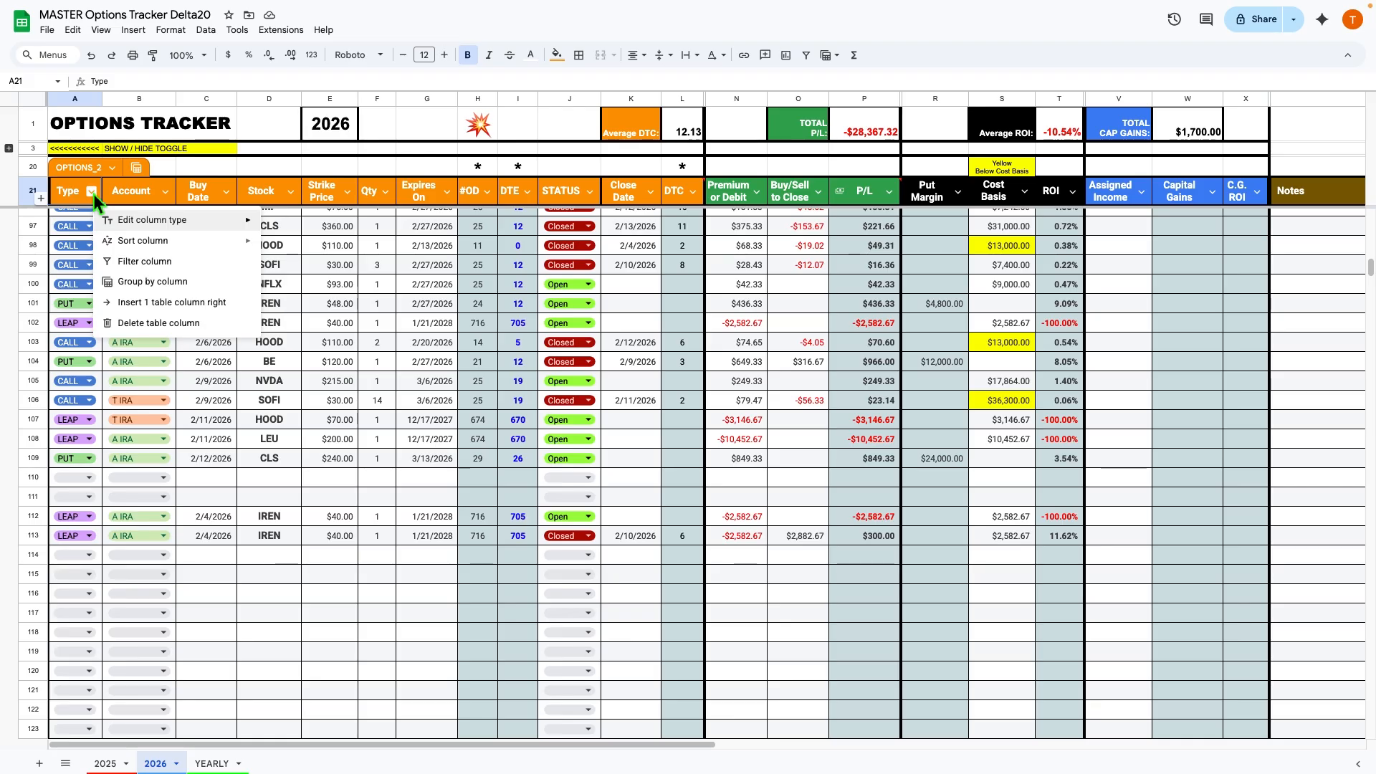
mouse_move(190, 223)
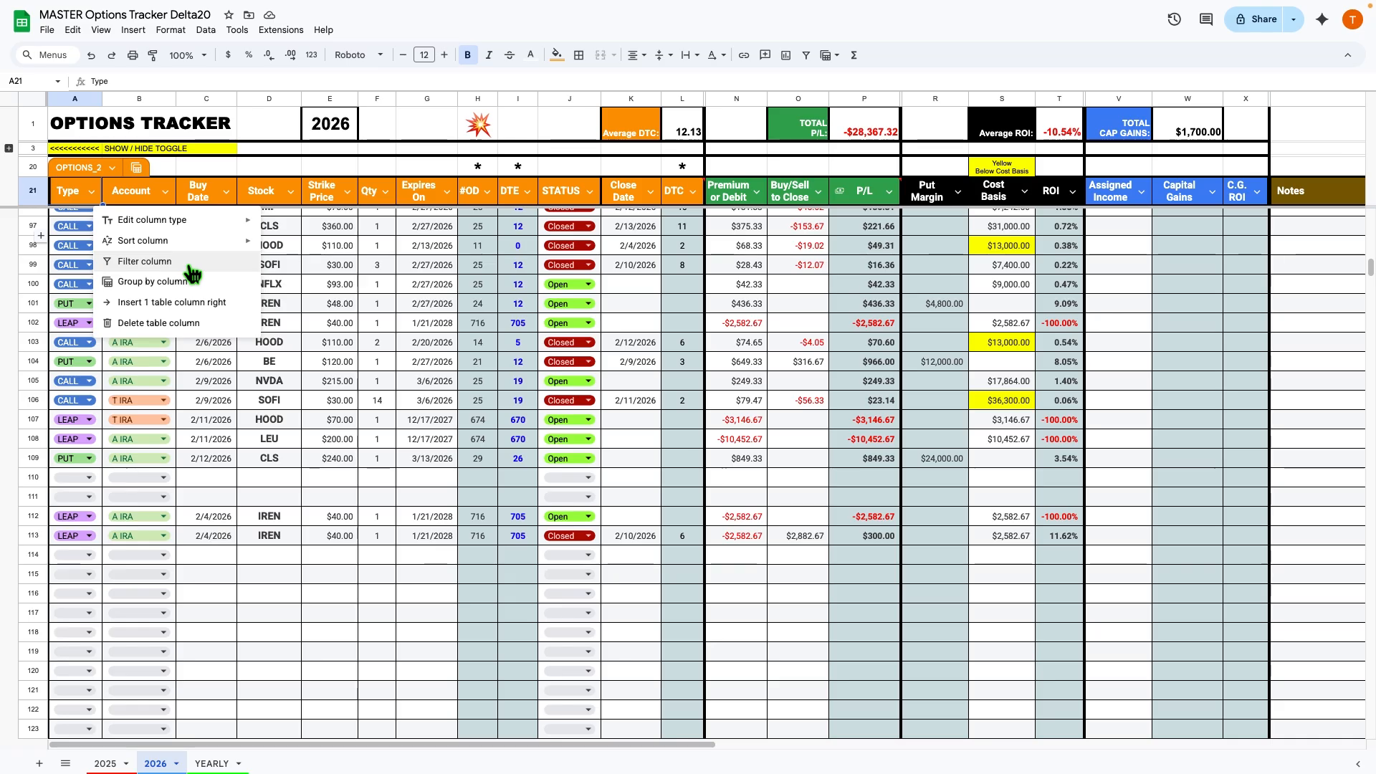
left_click(191, 264)
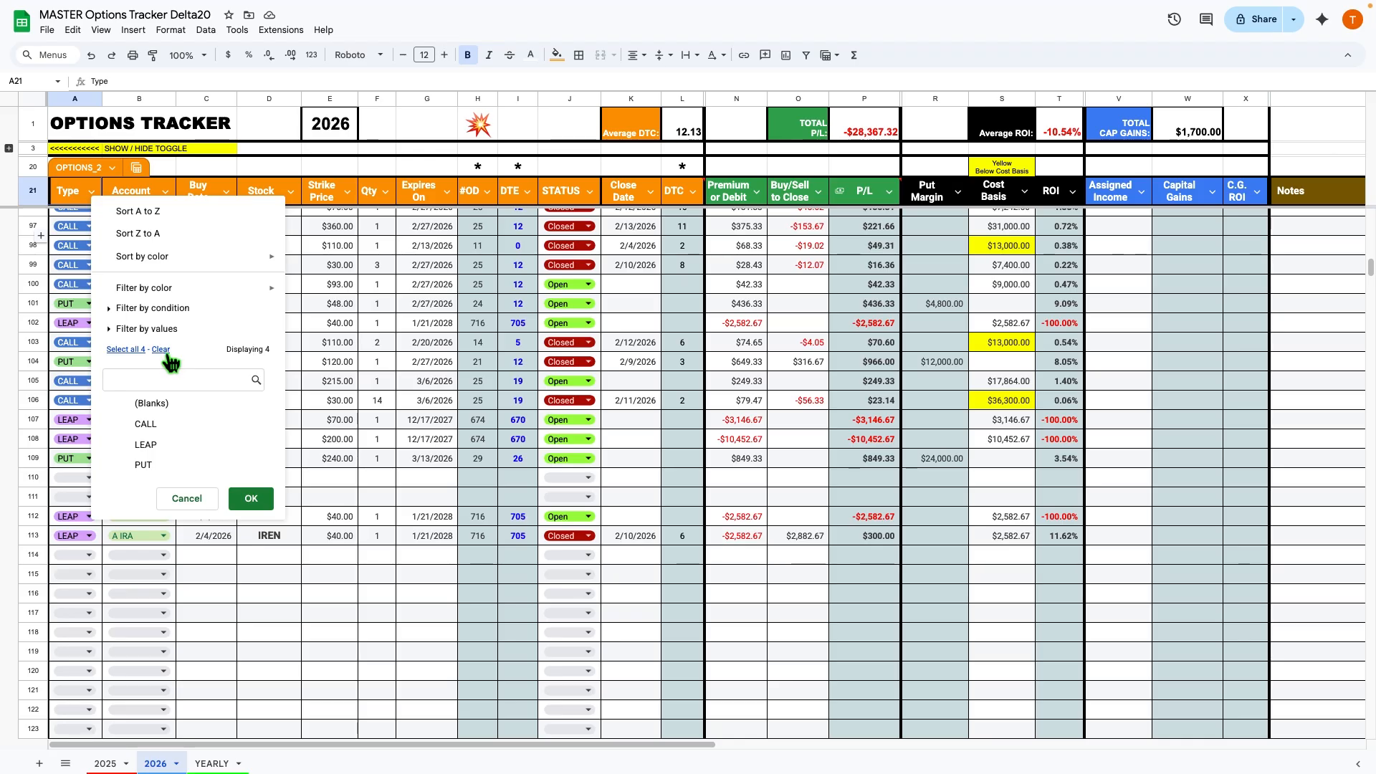
left_click(164, 449)
left_click(252, 498)
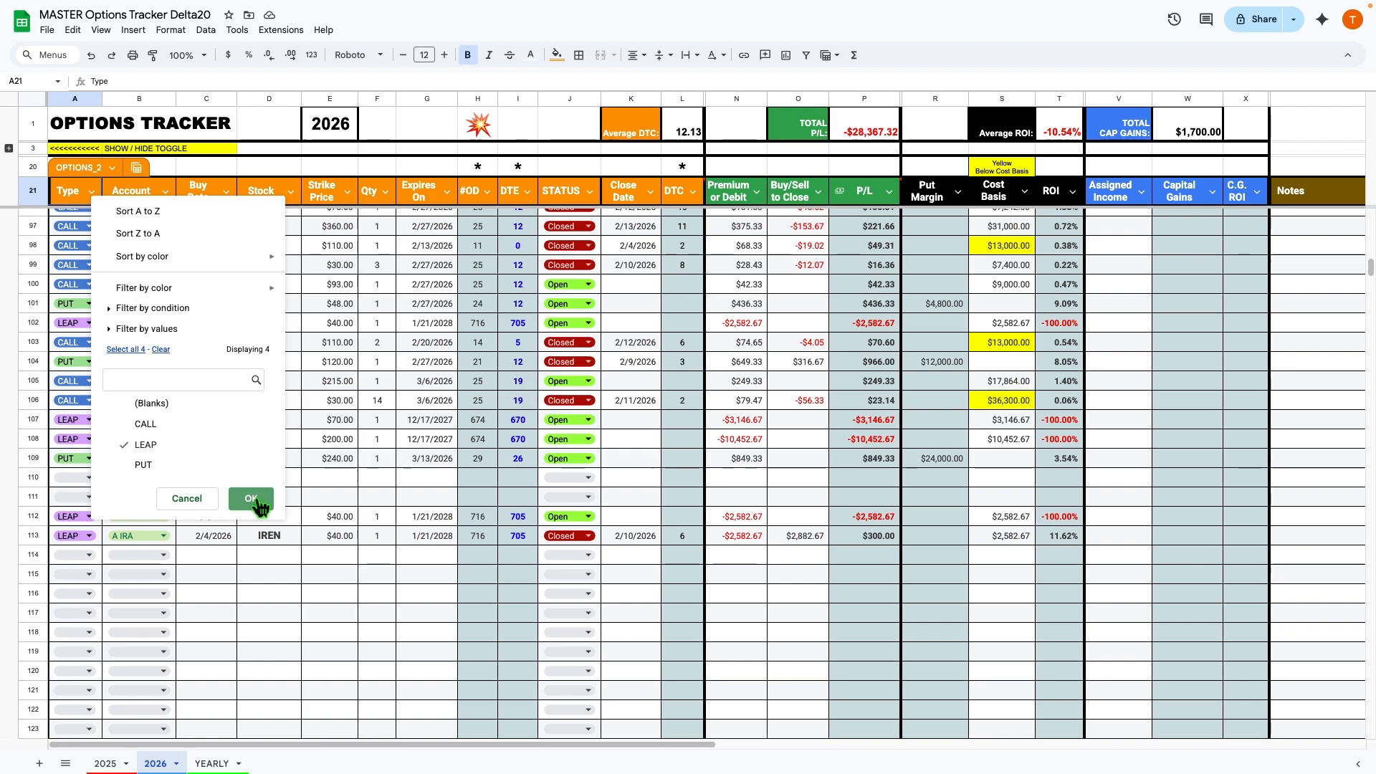
scroll(195, 385, "up", 5)
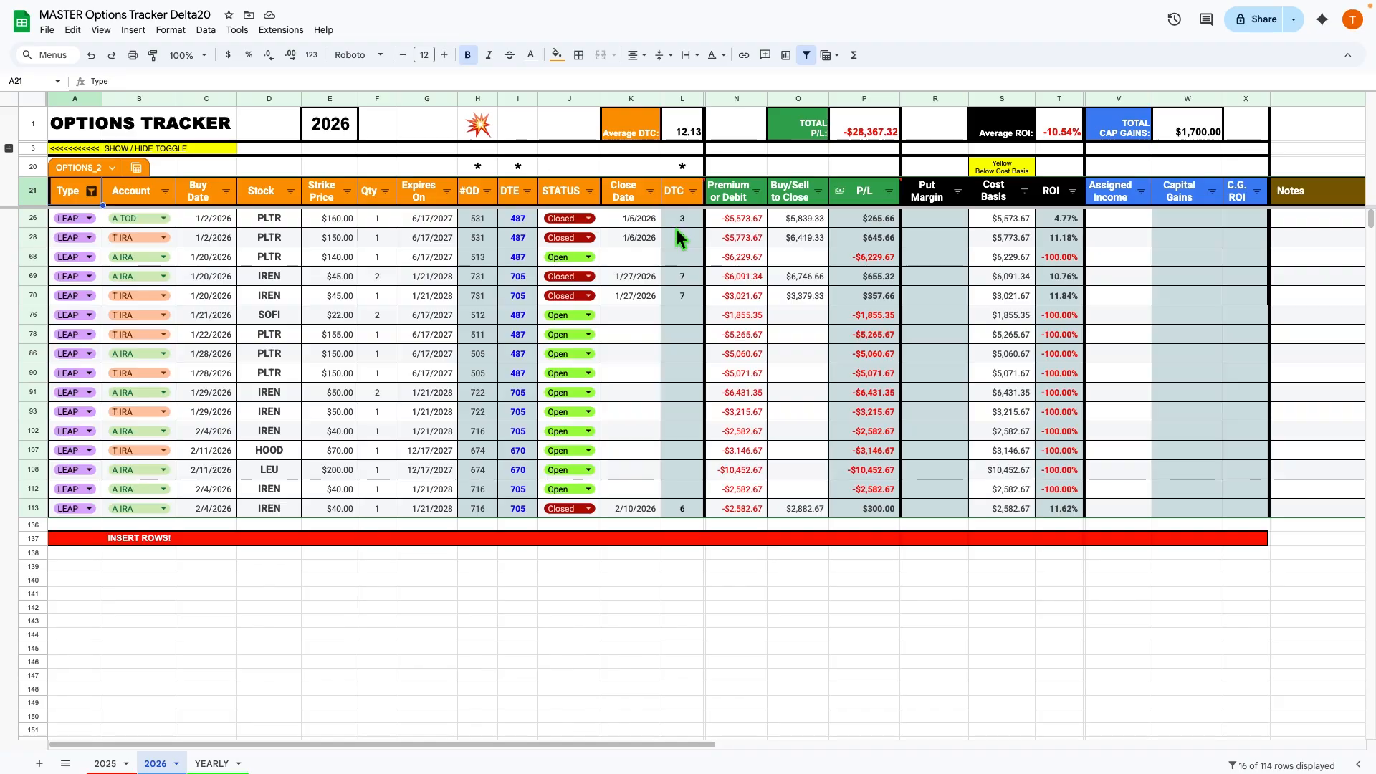
mouse_move(708, 195)
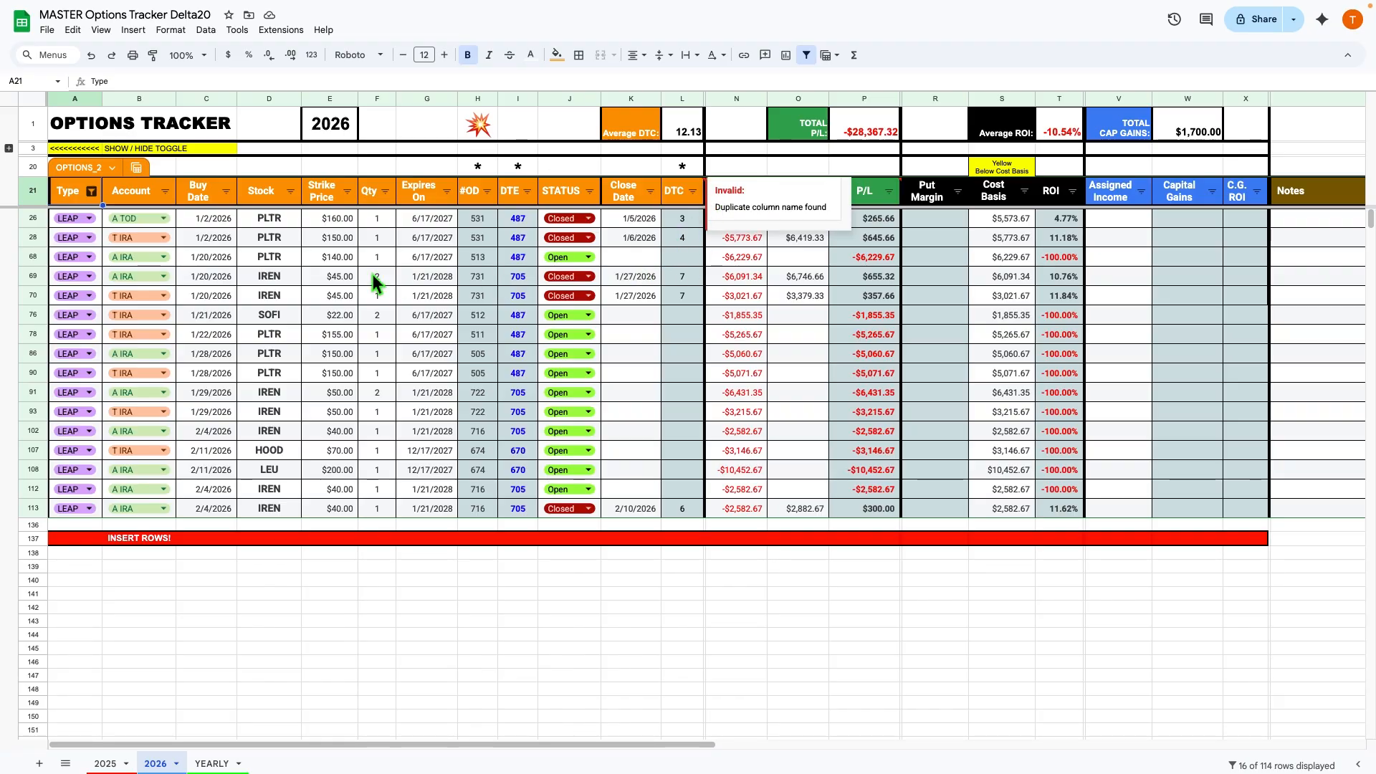
left_click(750, 170)
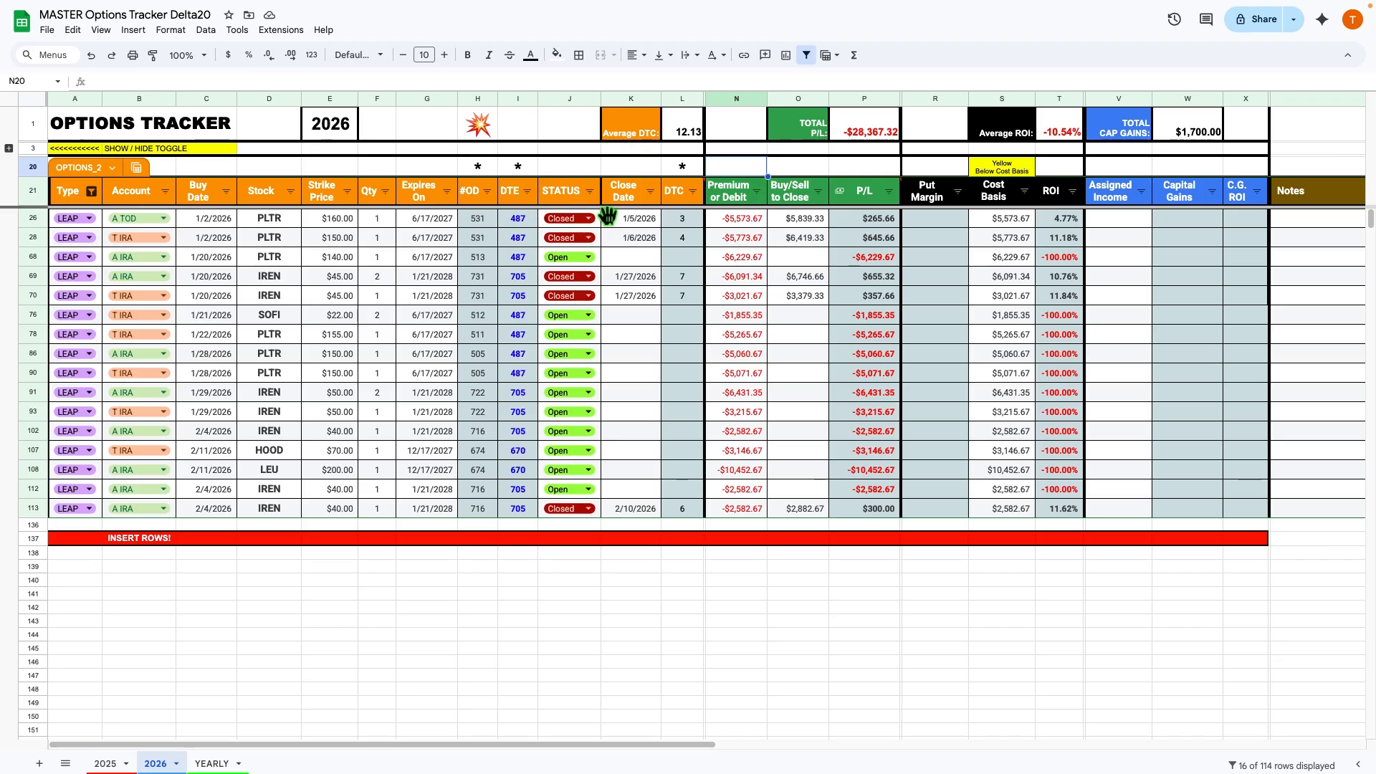
- Narrow the filtered LEAP trades to those with Open status by excluding Closed
left_click(590, 190)
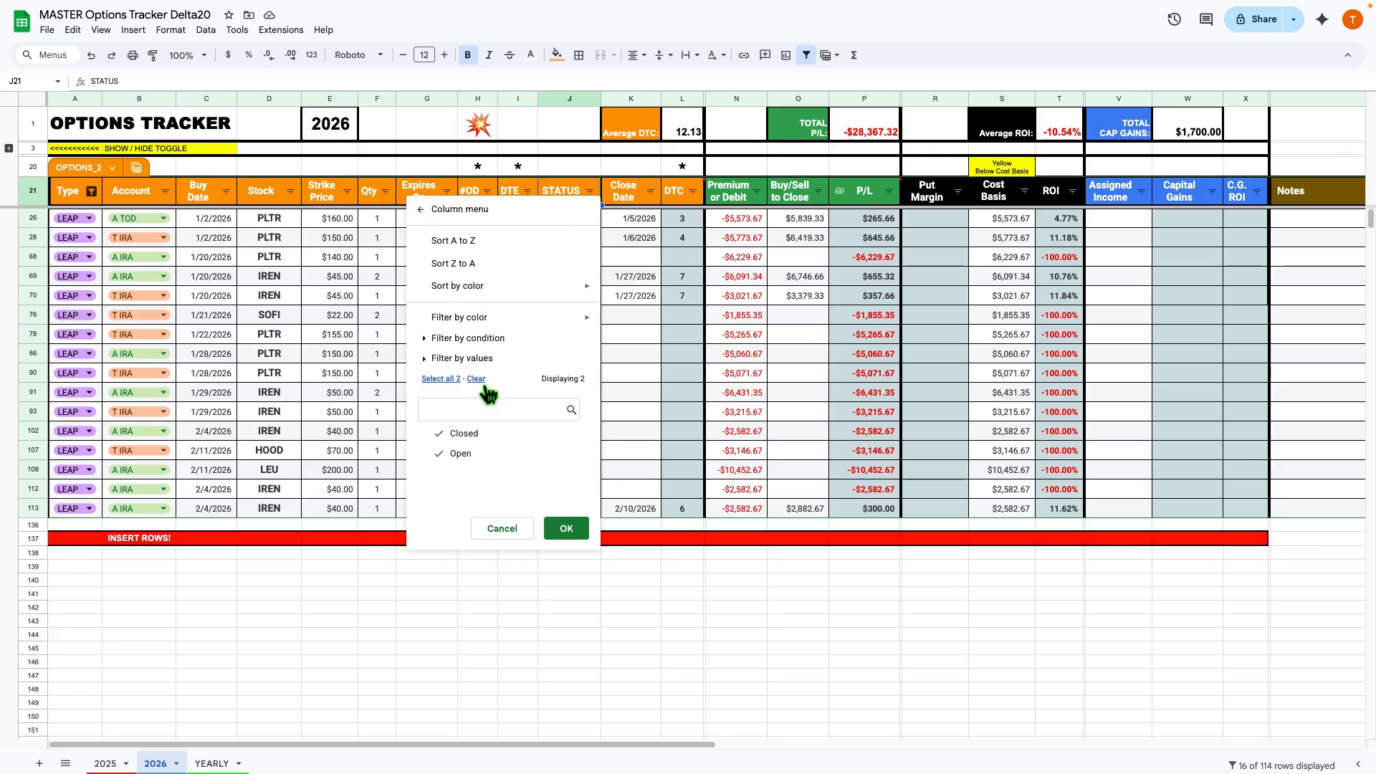
left_click(475, 443)
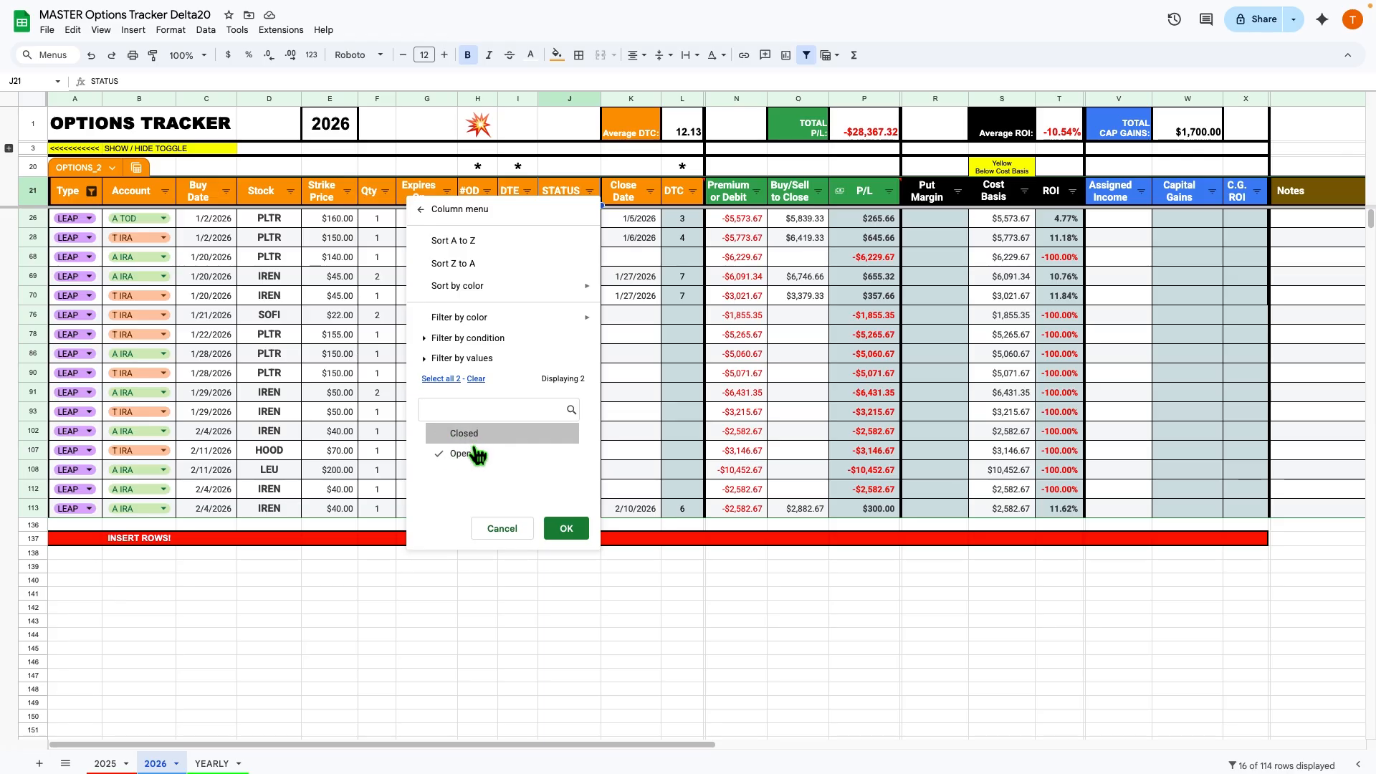
left_click(577, 534)
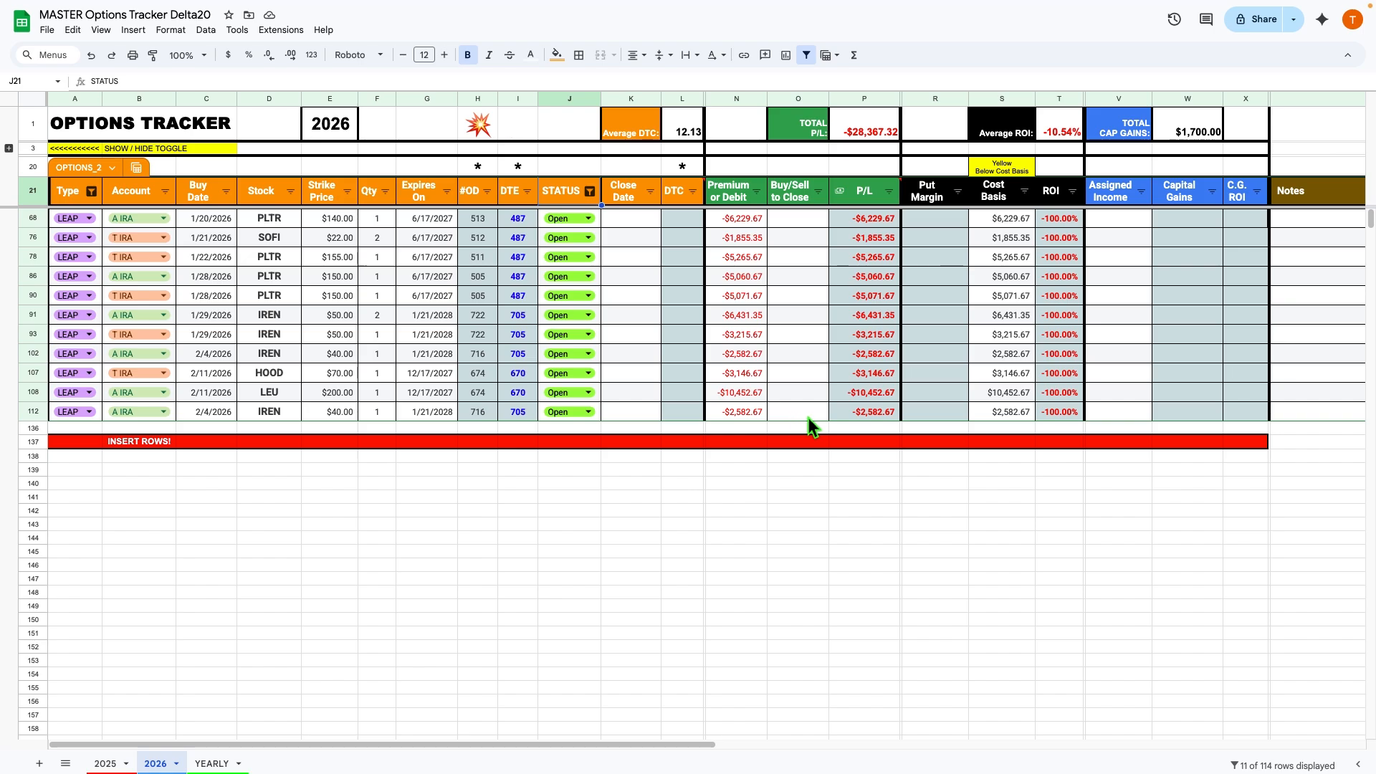
left_click_drag(473, 417, 423, 410)
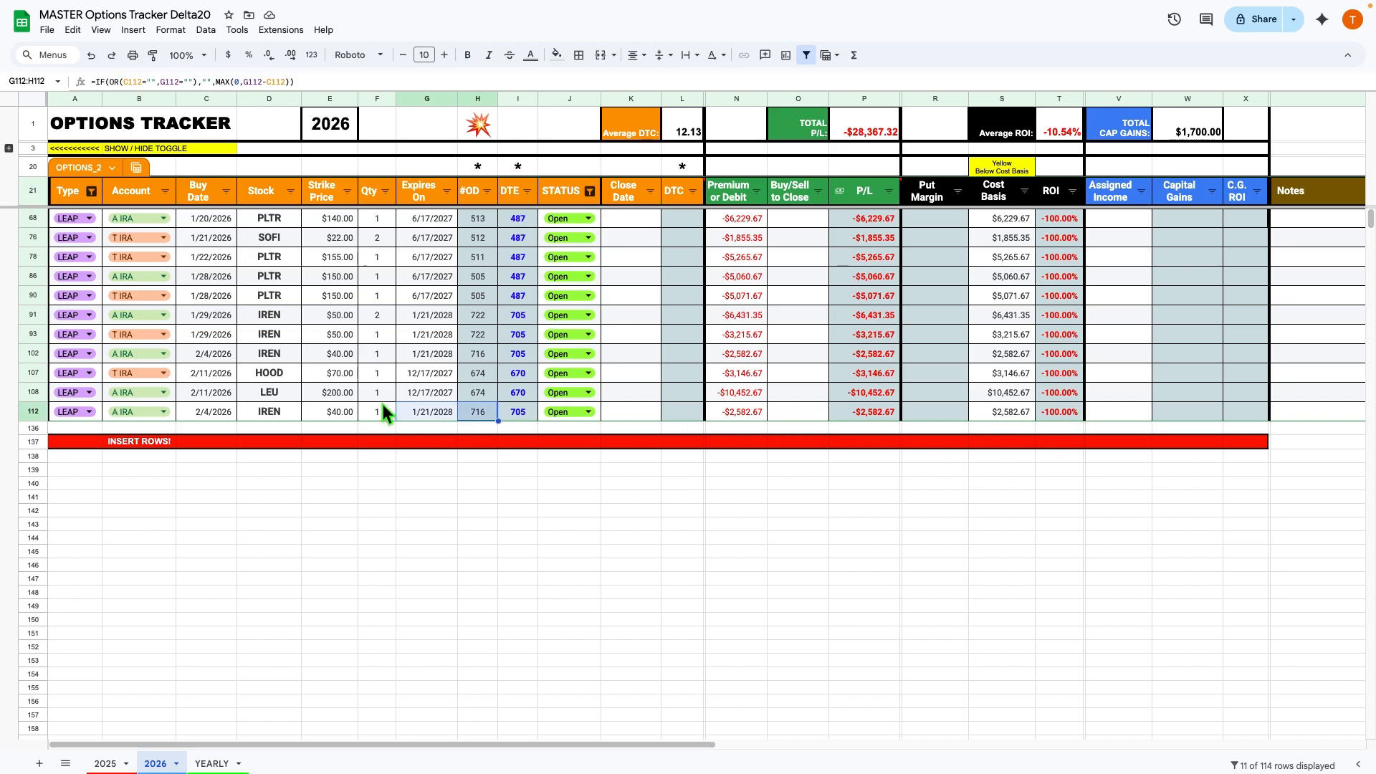
left_click(483, 488)
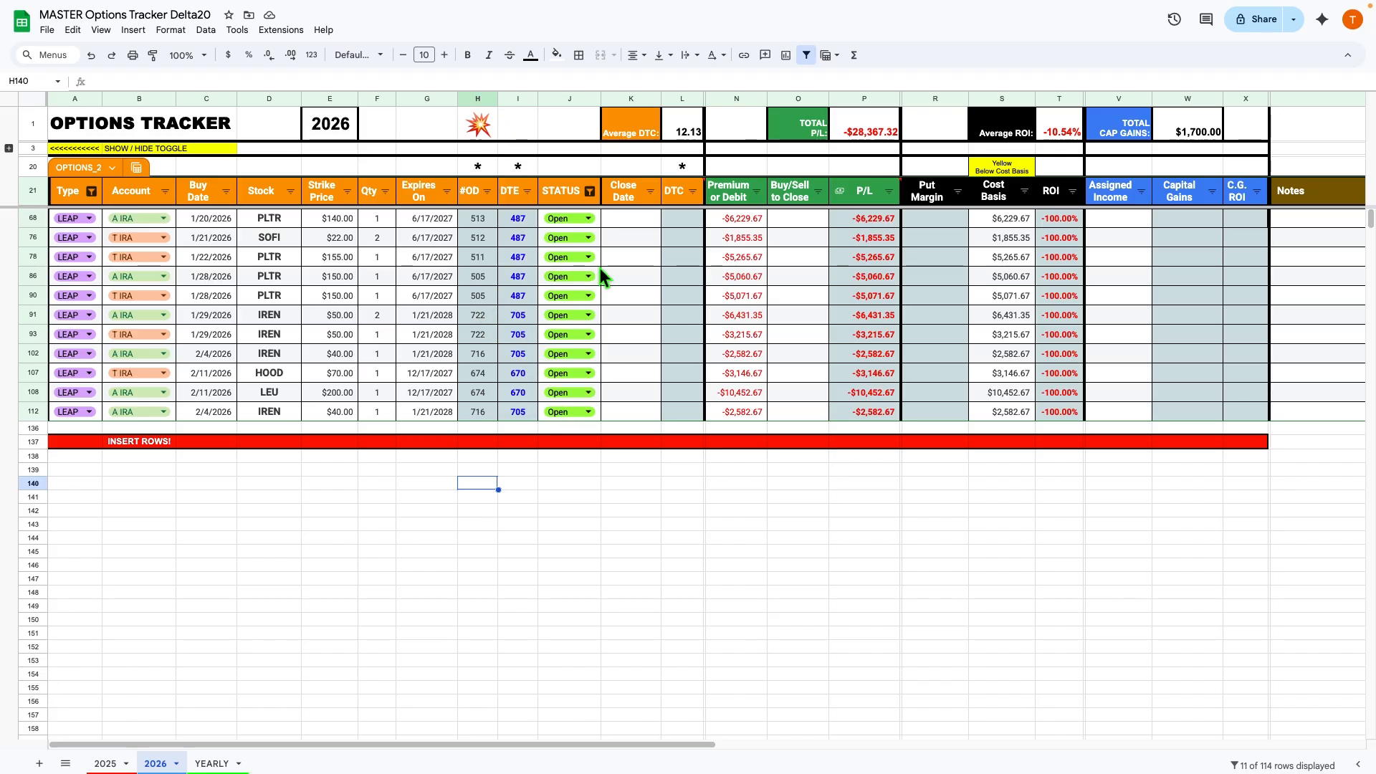
- Remove the Type and Status filters from the trades table and expand the hidden summary rows 4 to 18
left_click(814, 61)
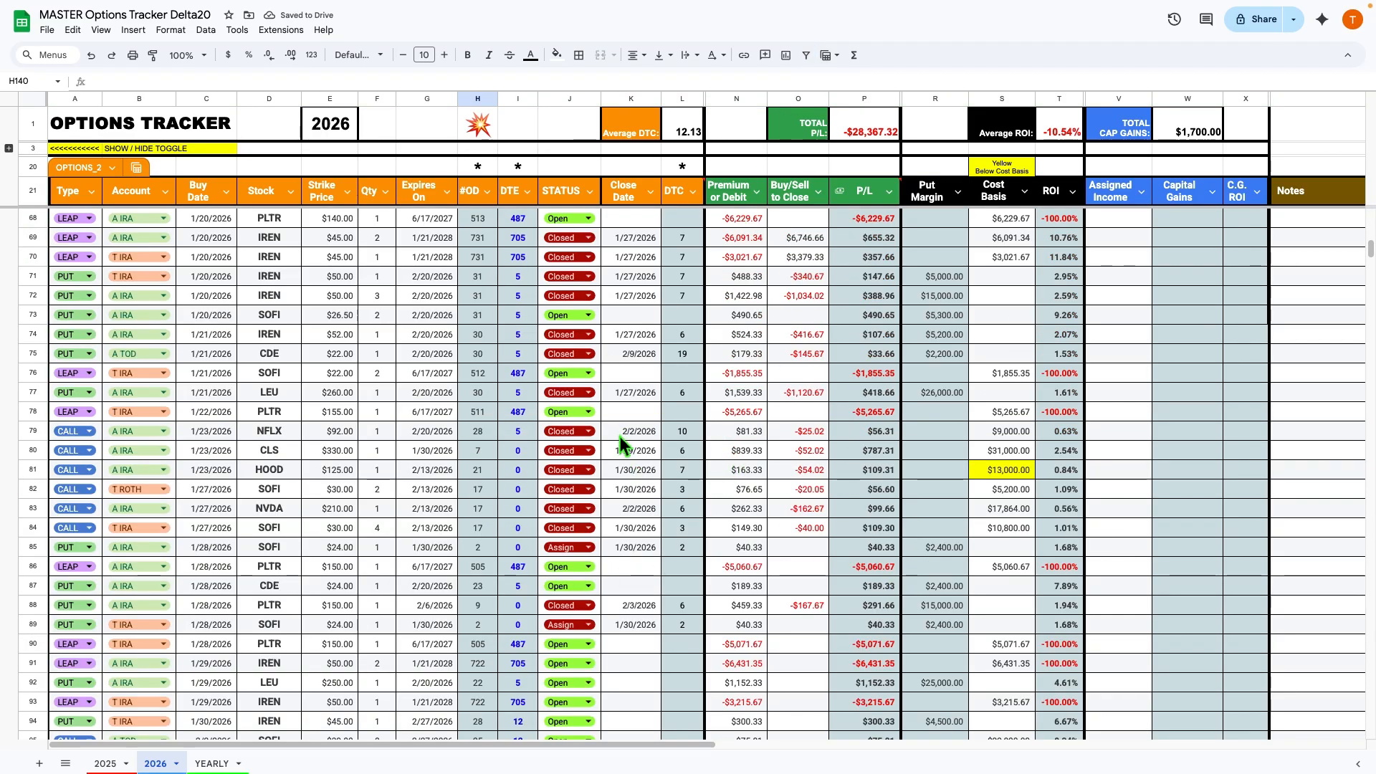
scroll(586, 595, "down", 10)
scroll(586, 595, "down", 5)
scroll(586, 596, "up", 5)
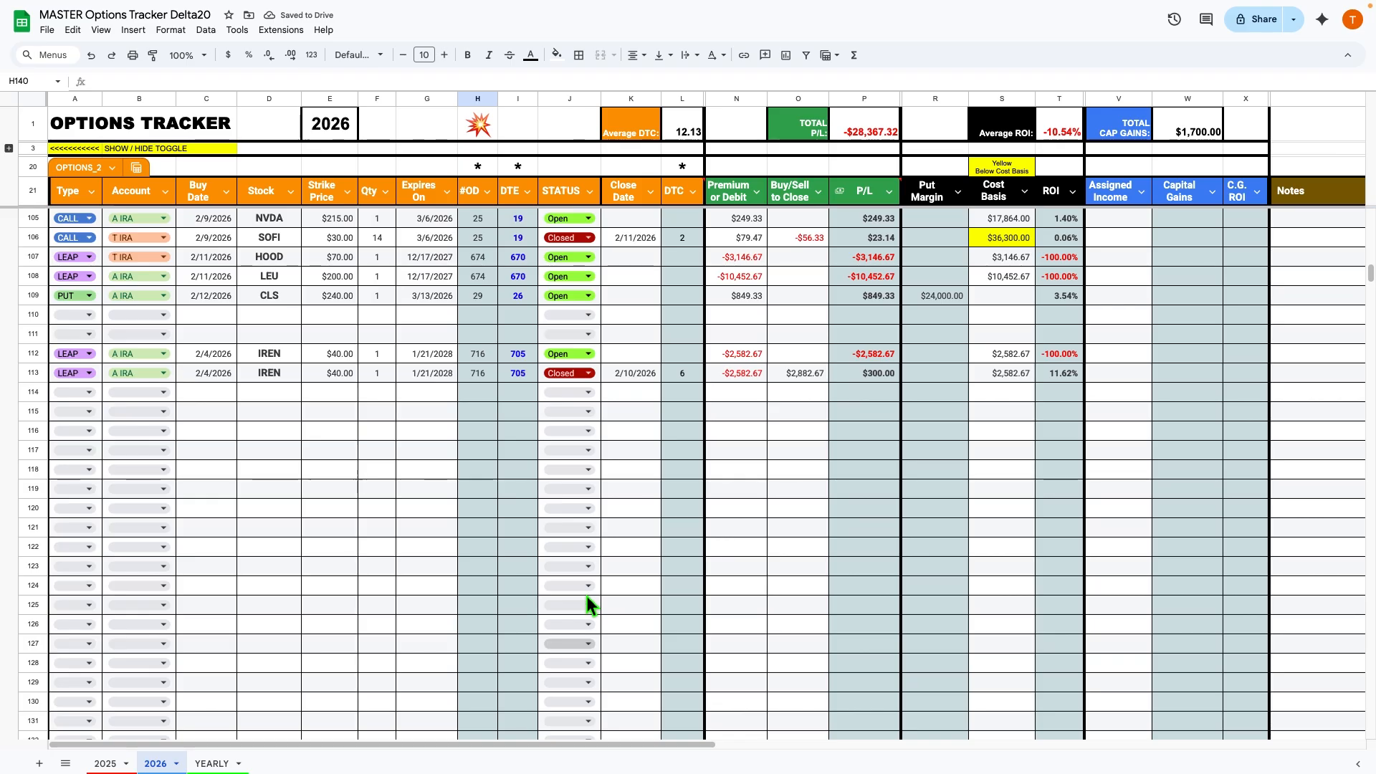
scroll(592, 553, "up", 1)
scroll(135, 449, "up", 1)
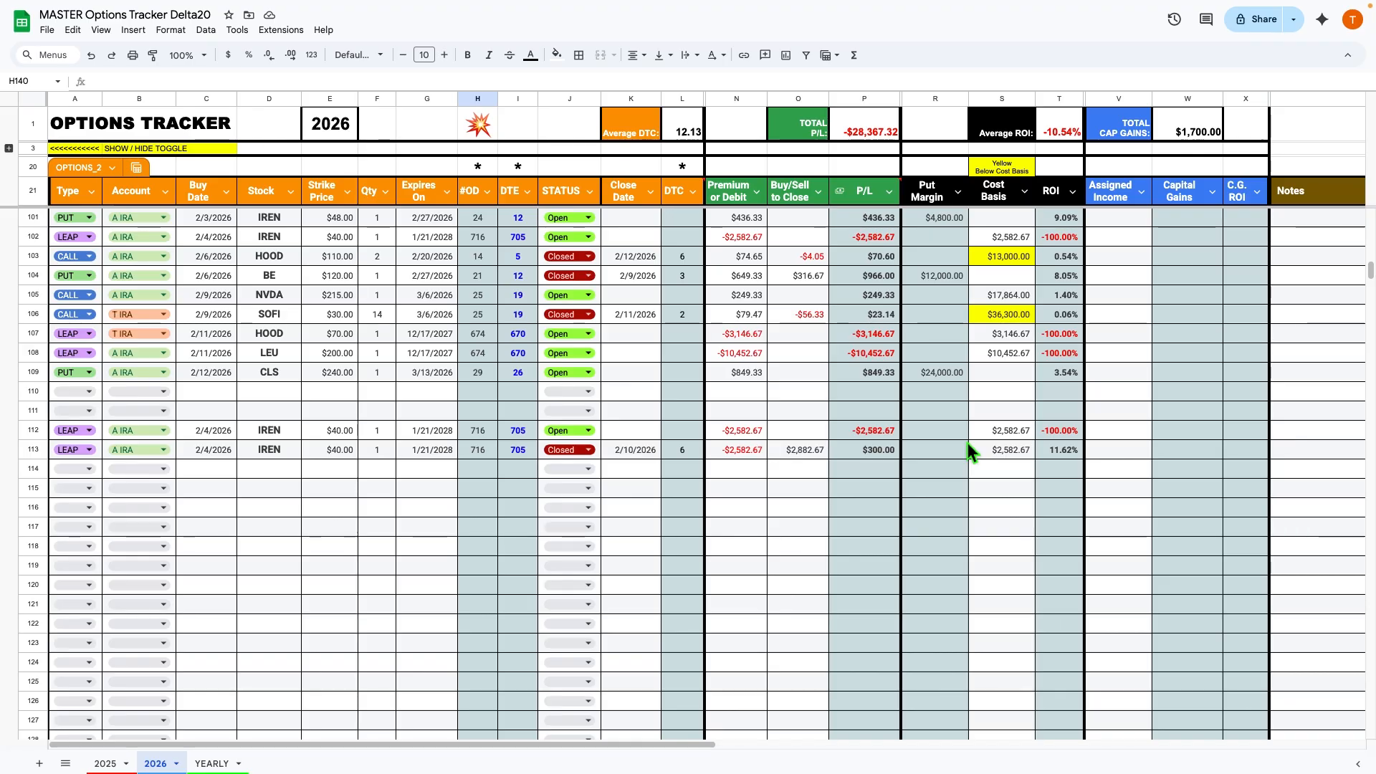
left_click(8, 148)
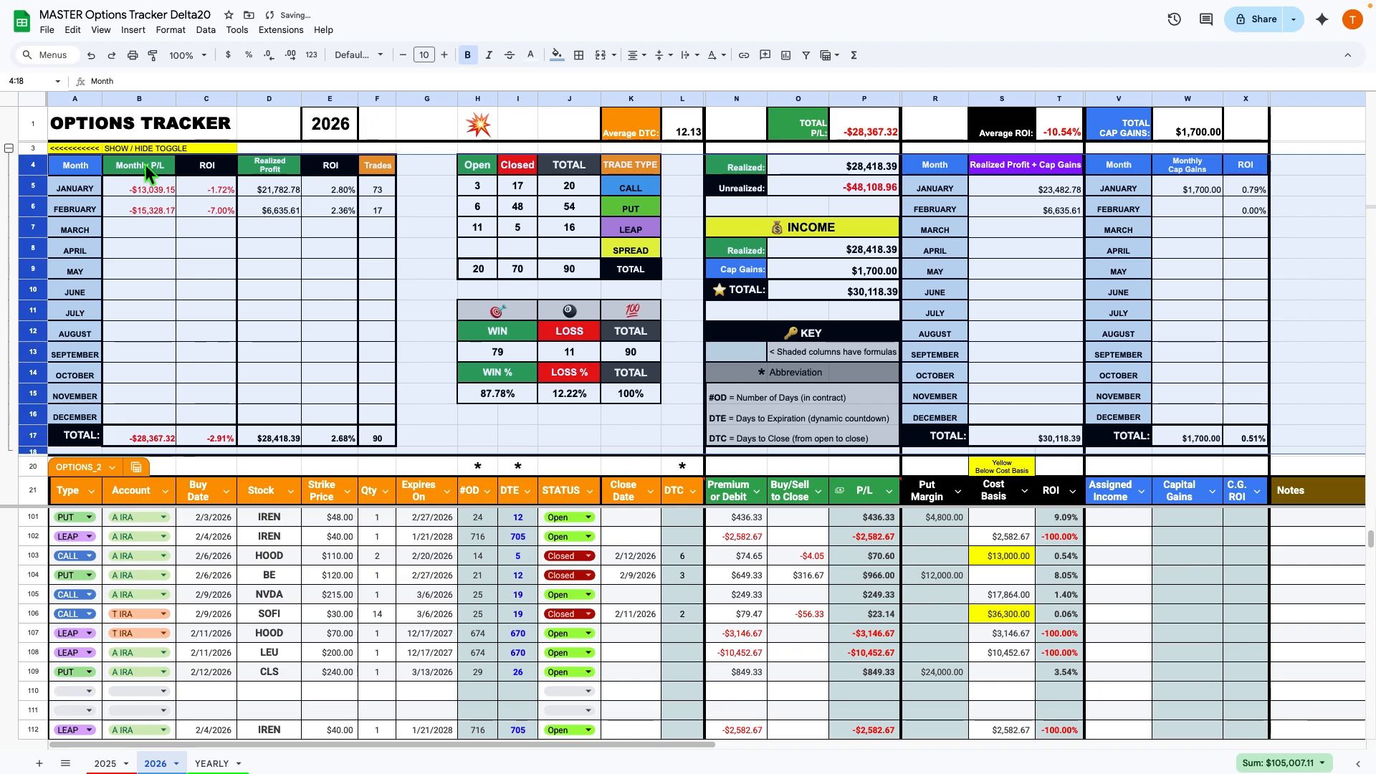
left_click(493, 123)
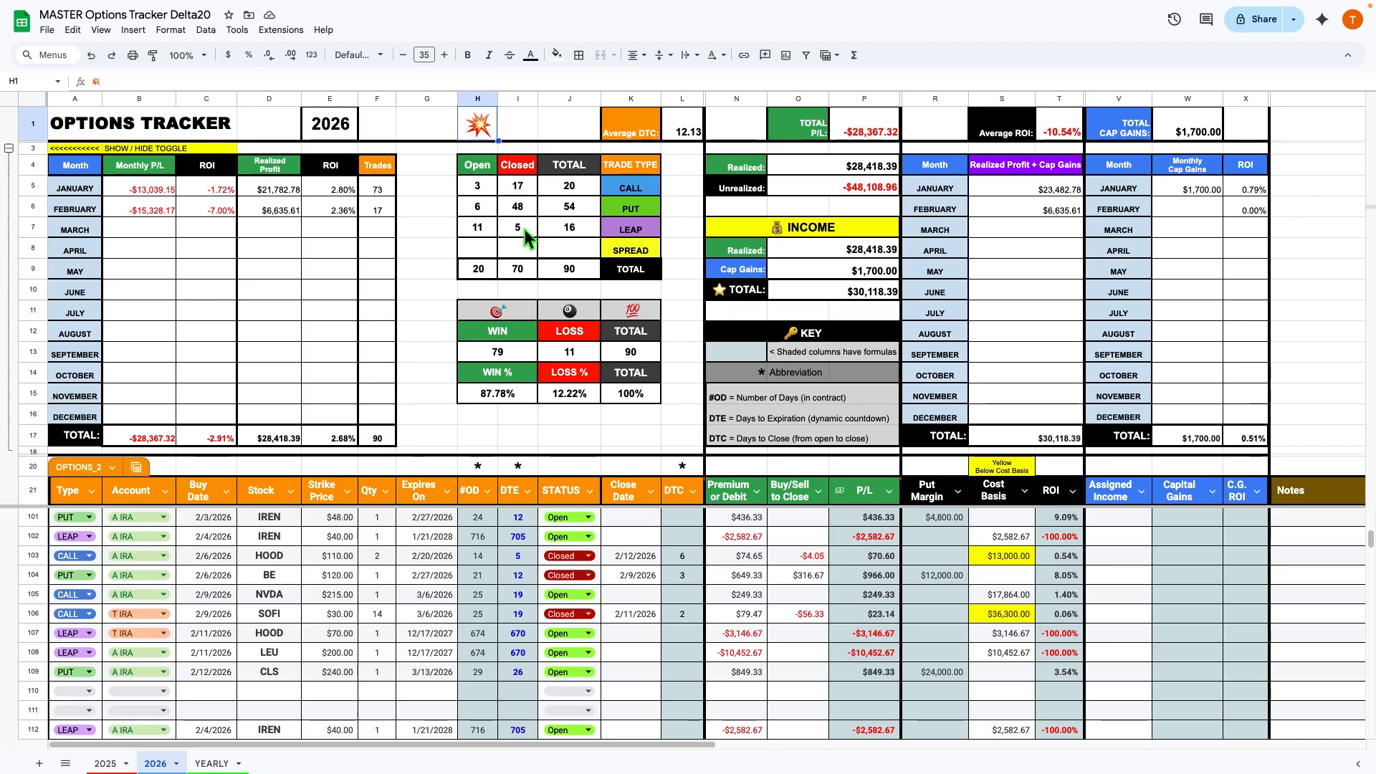
- Delete the two example IREN LEAP trades in rows 112 and 113
scroll(527, 237, "down", 1)
scroll(497, 393, "down", 3)
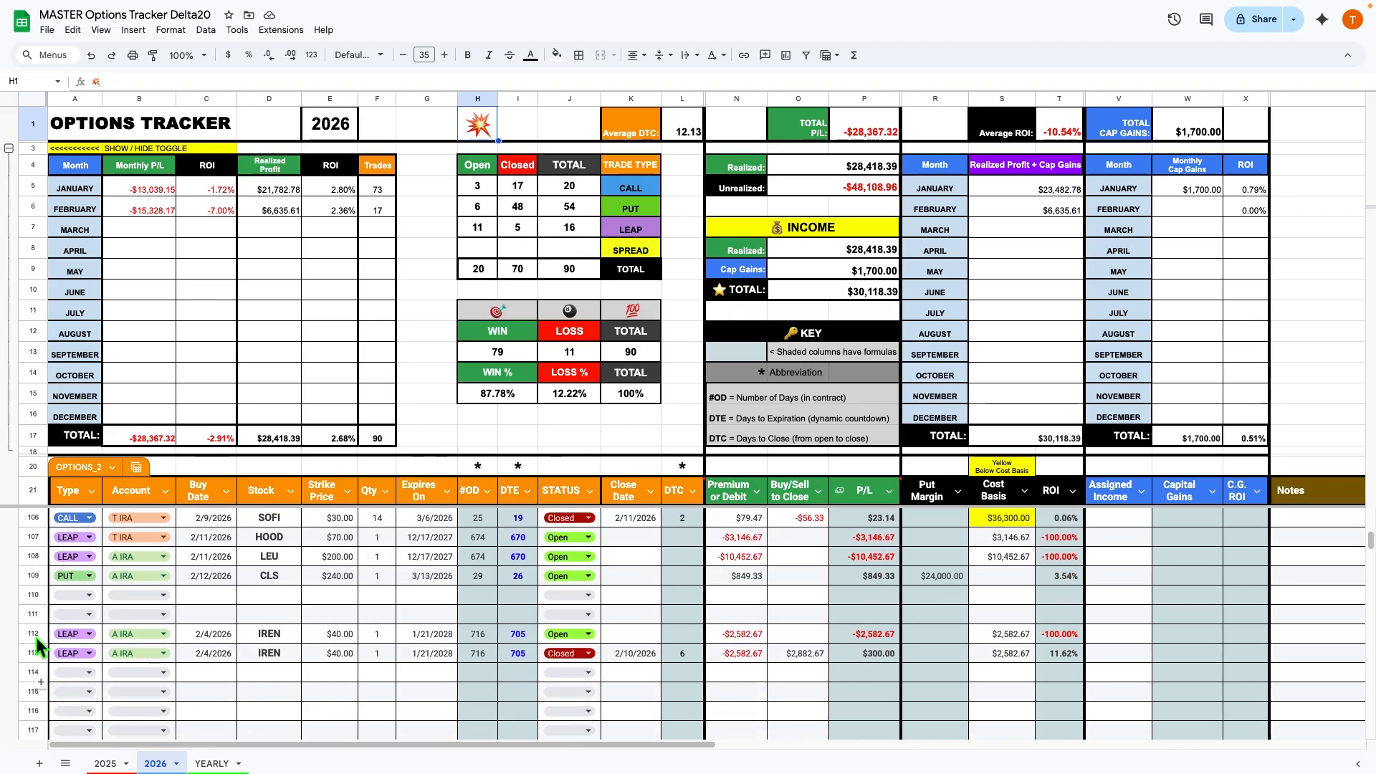
left_click_drag(36, 635, 37, 653)
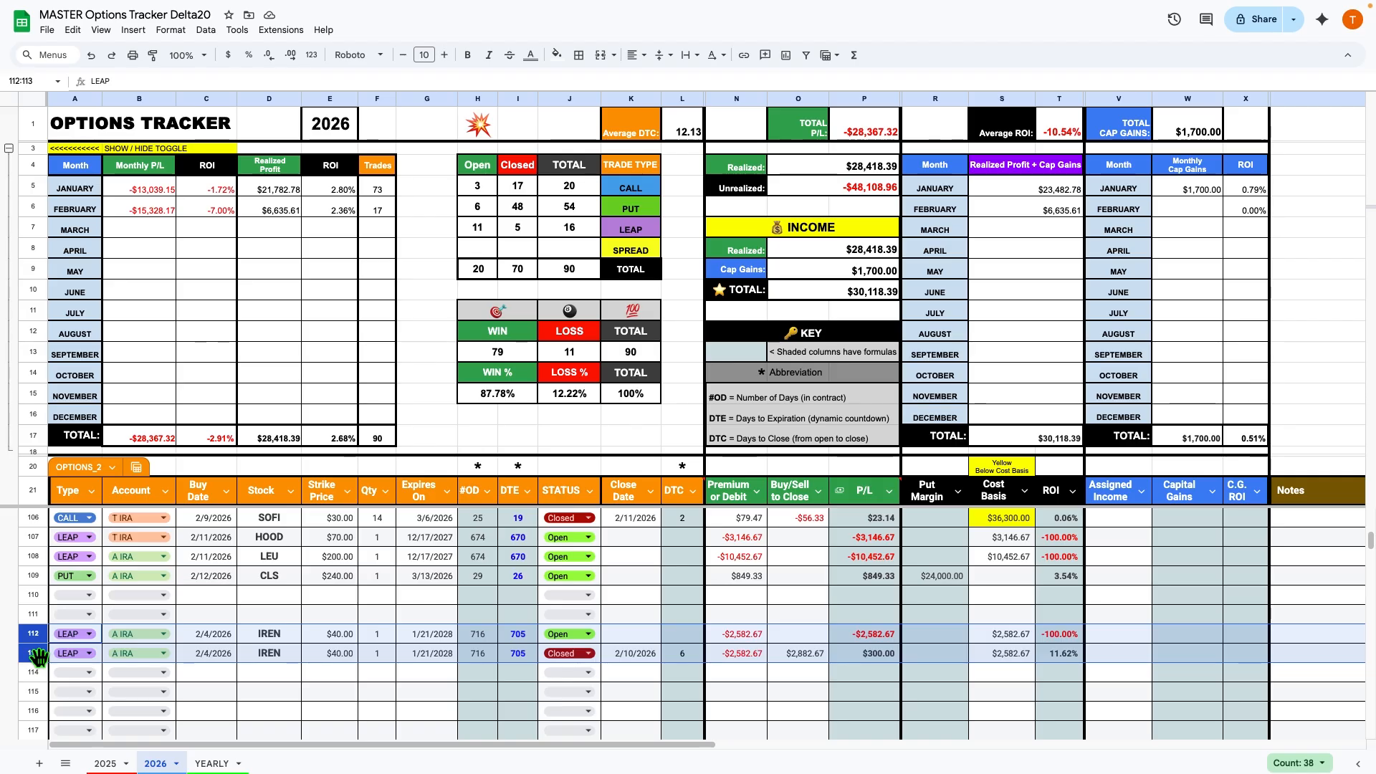
right_click(37, 655)
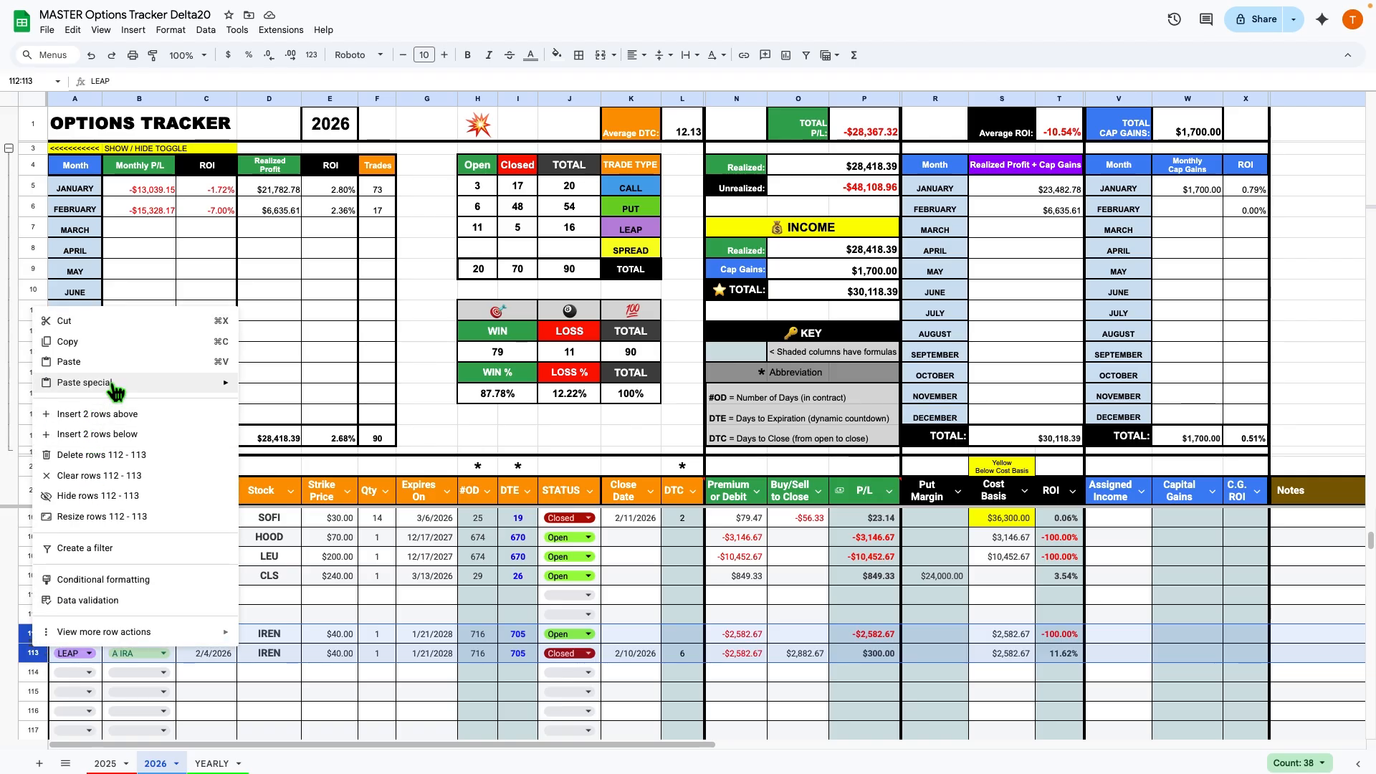
left_click(130, 456)
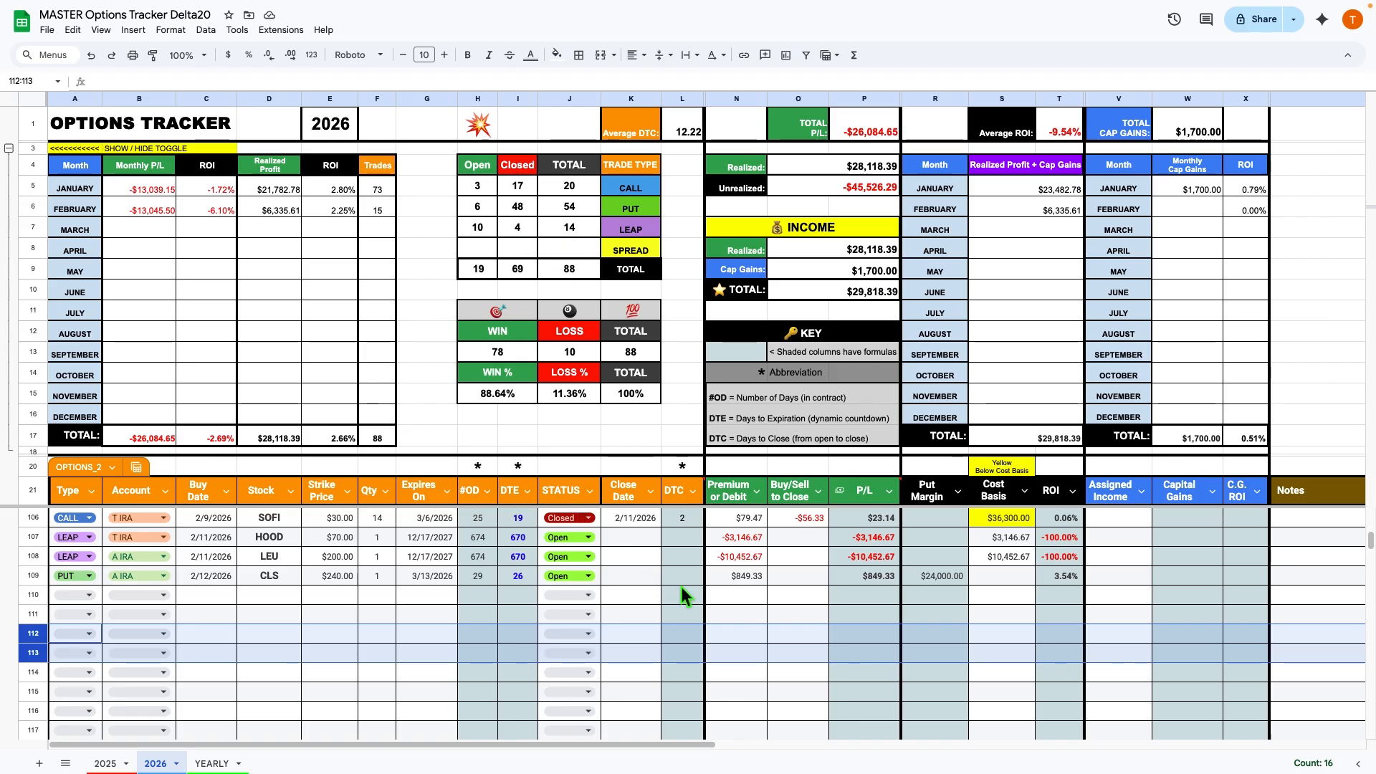
scroll(579, 630, "up", 2)
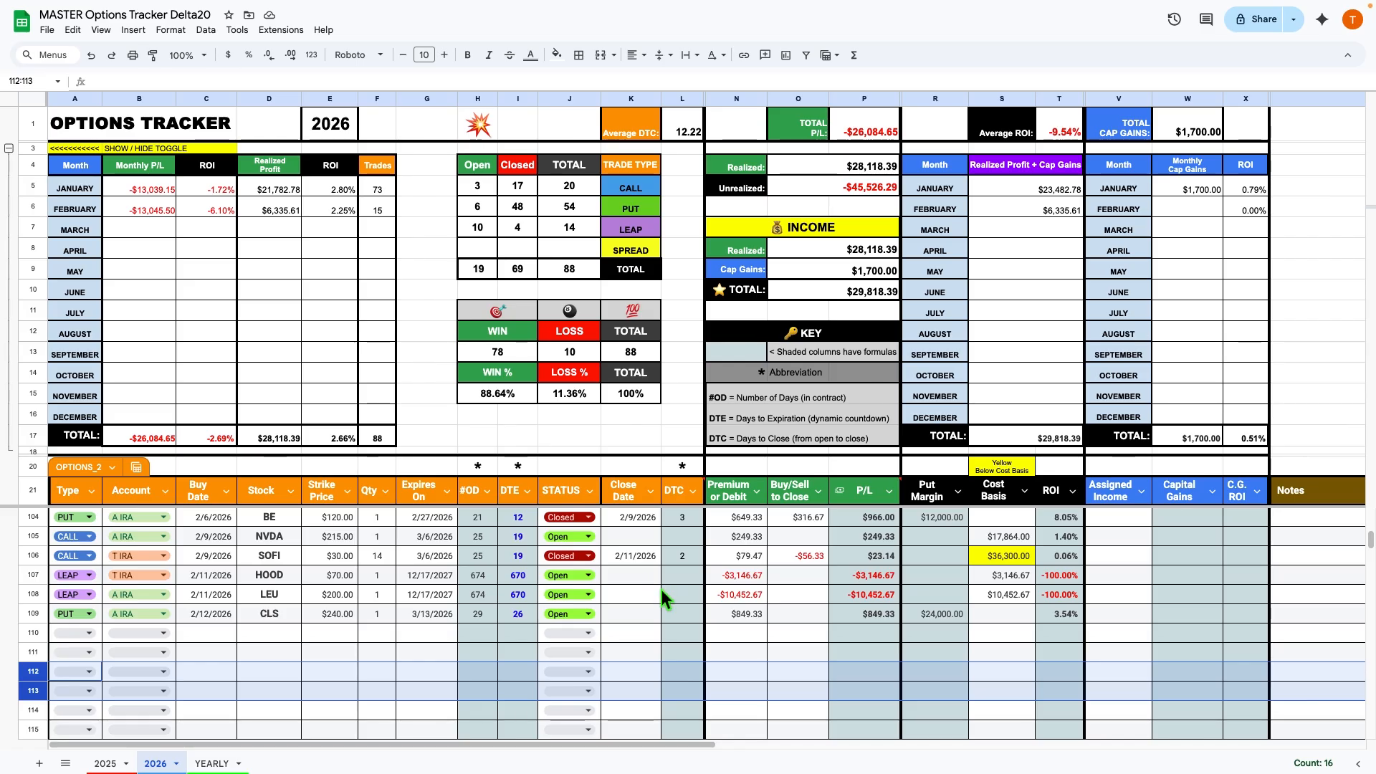
scroll(681, 598, "up", 1)
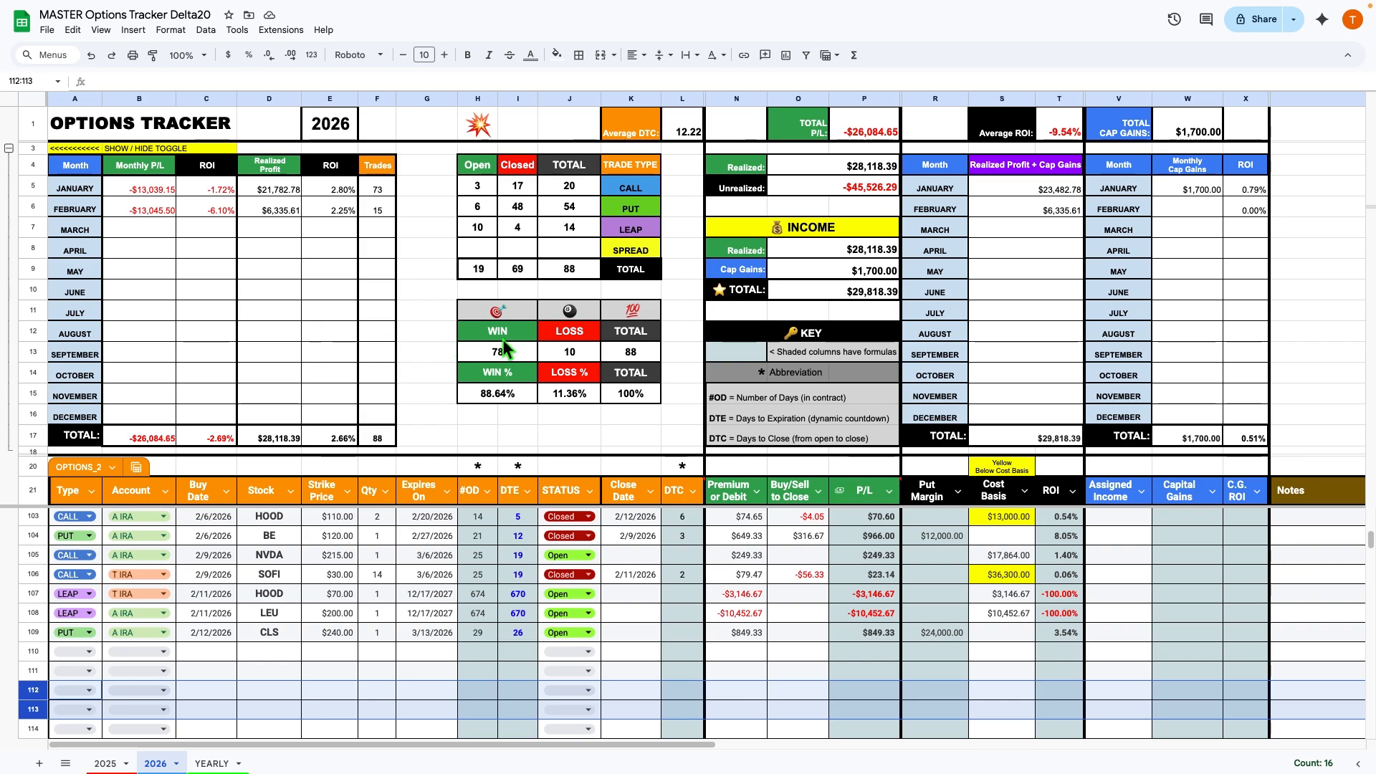
left_click(577, 441)
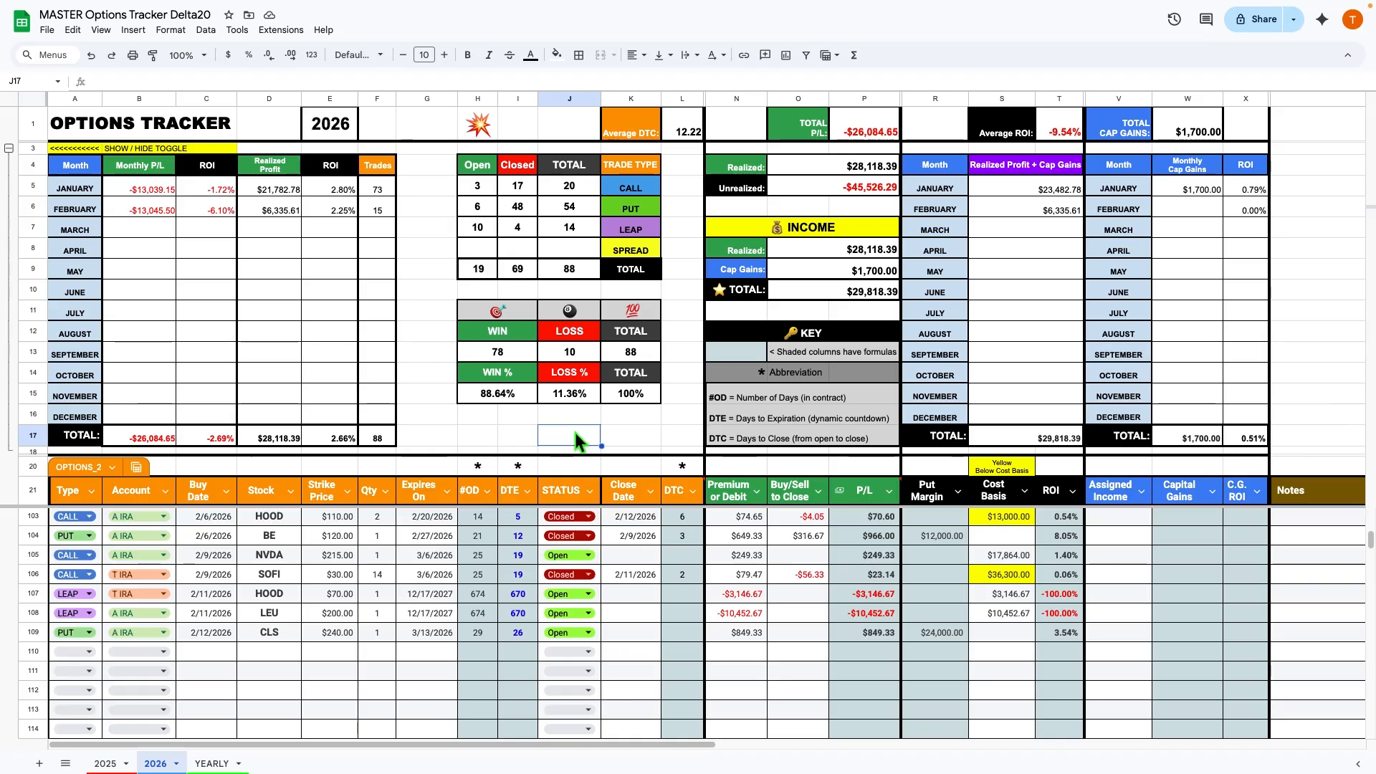
scroll(576, 441, "up", 1)
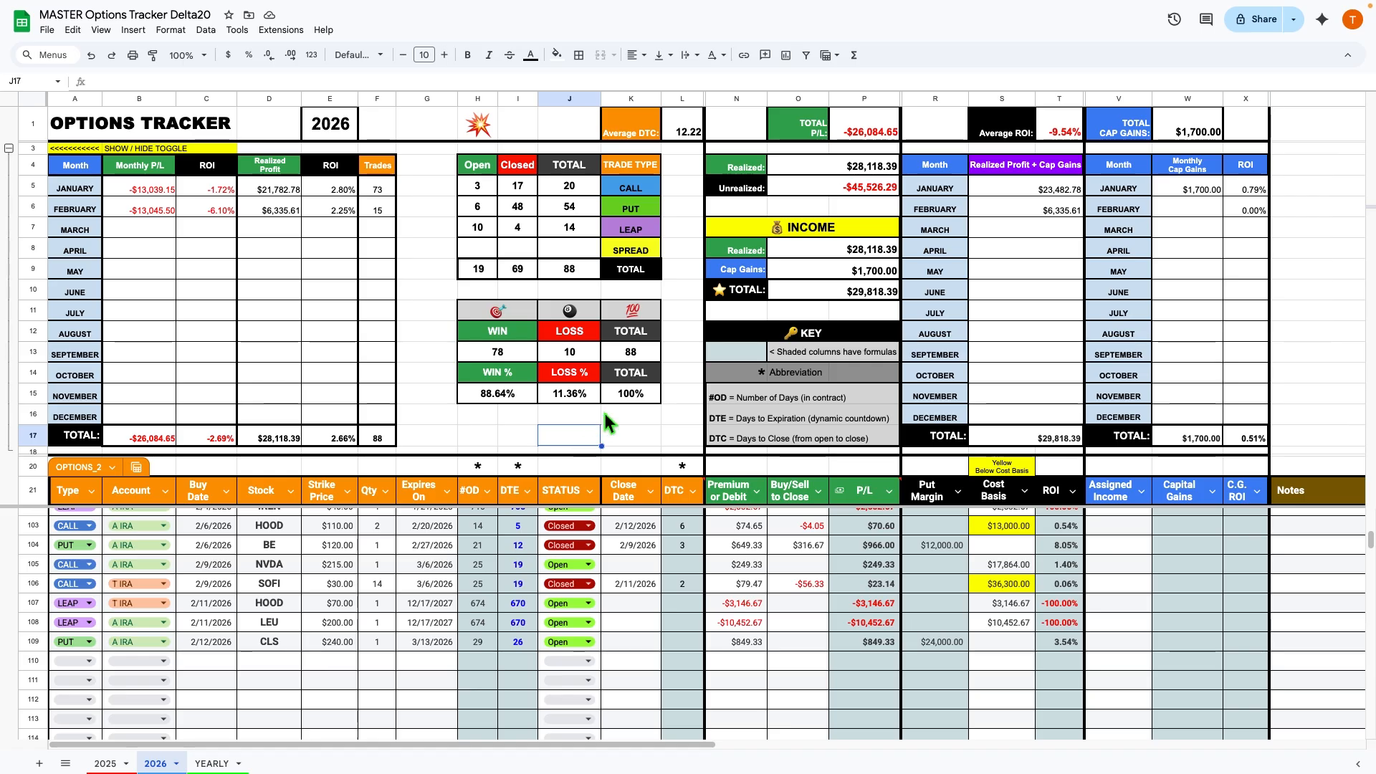
mouse_move(738, 3)
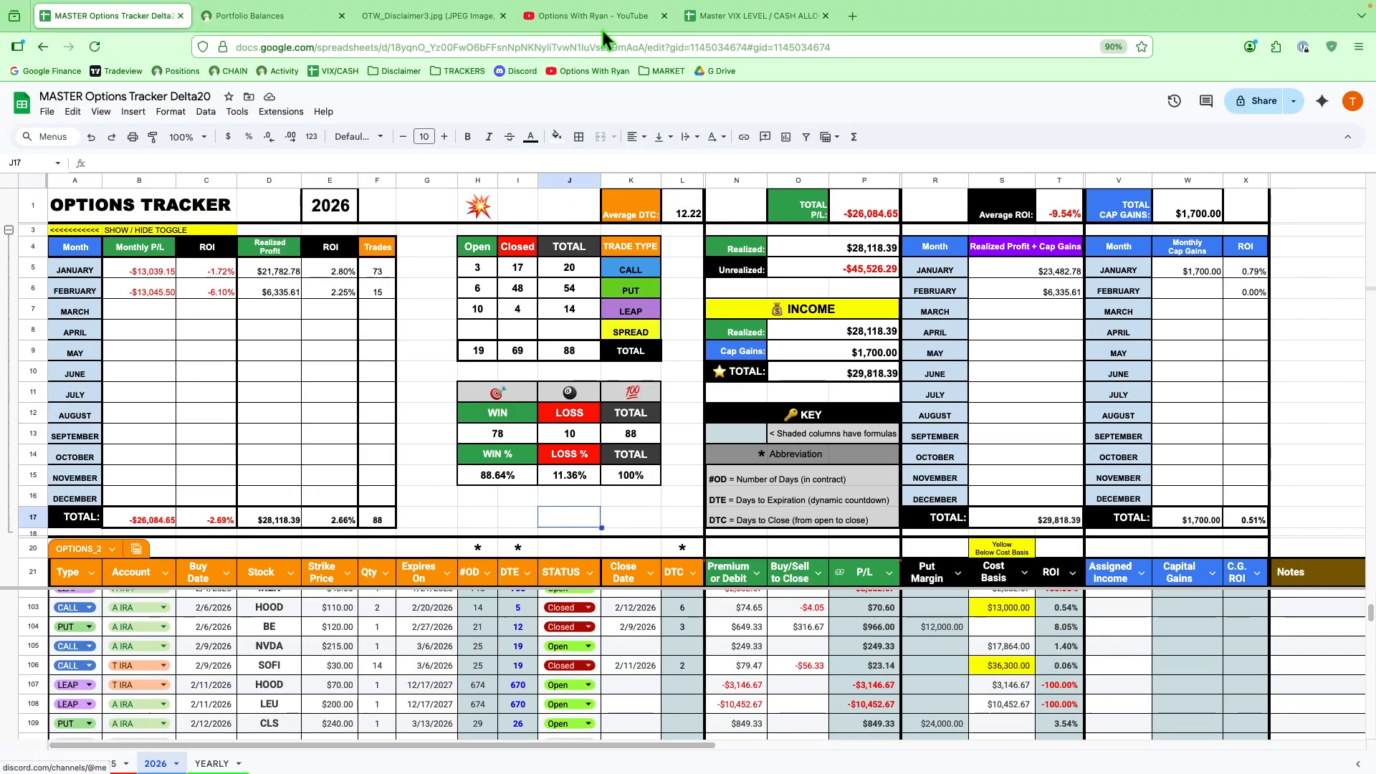